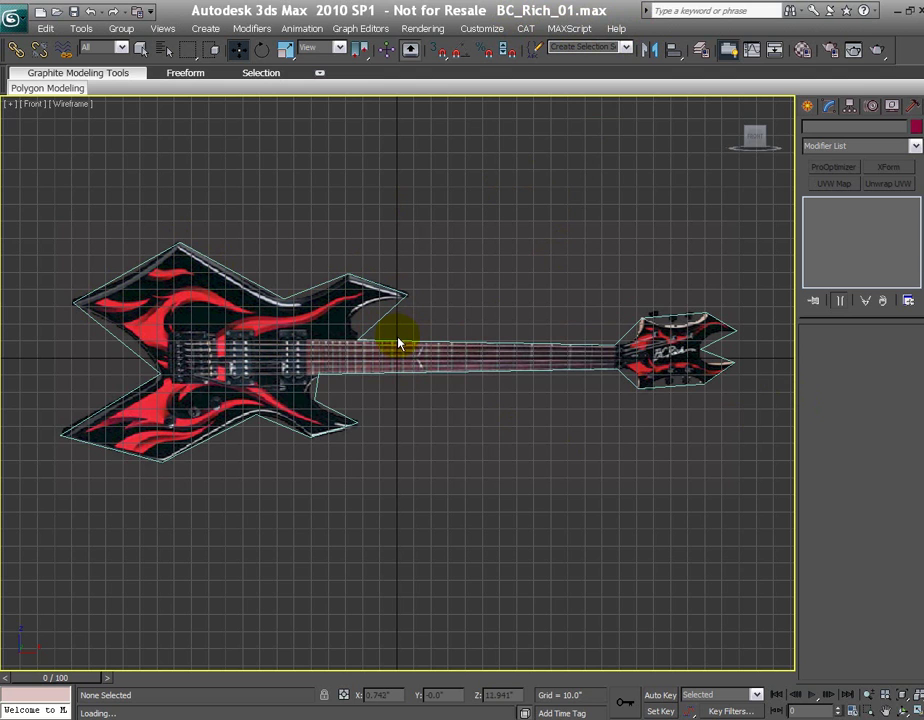
Convert all vertices of the guitar outline spline to Bezier Corner
click(617, 345)
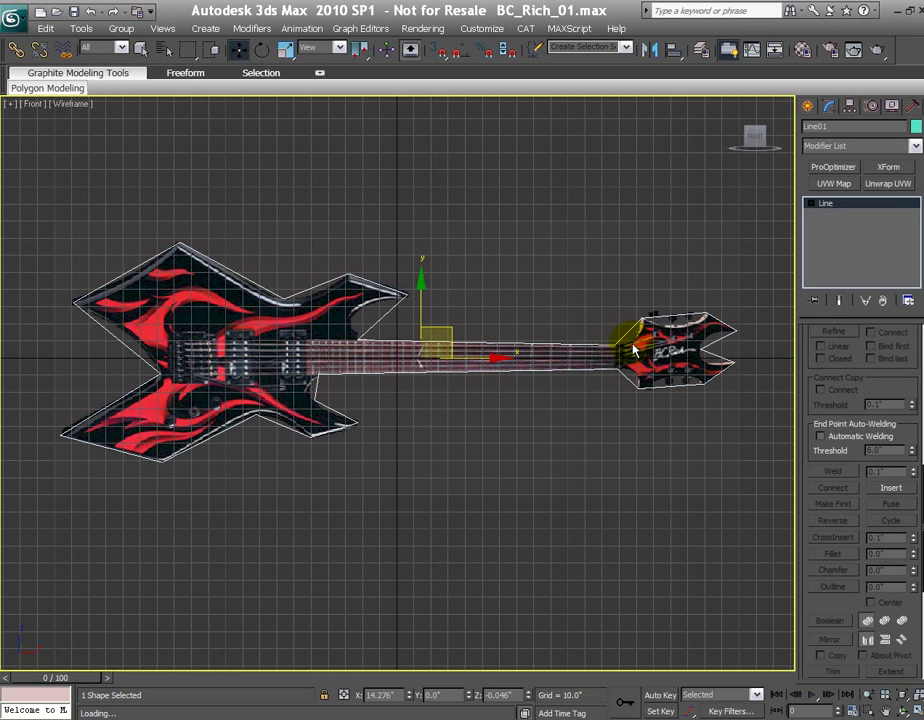
click(810, 203)
click(836, 215)
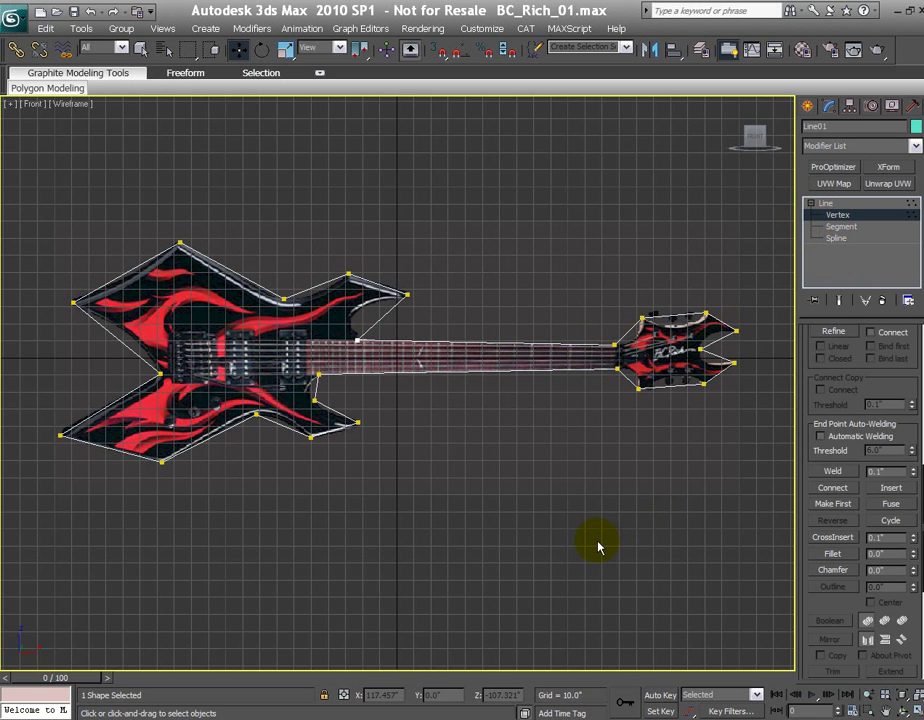
drag(30, 203, 742, 522)
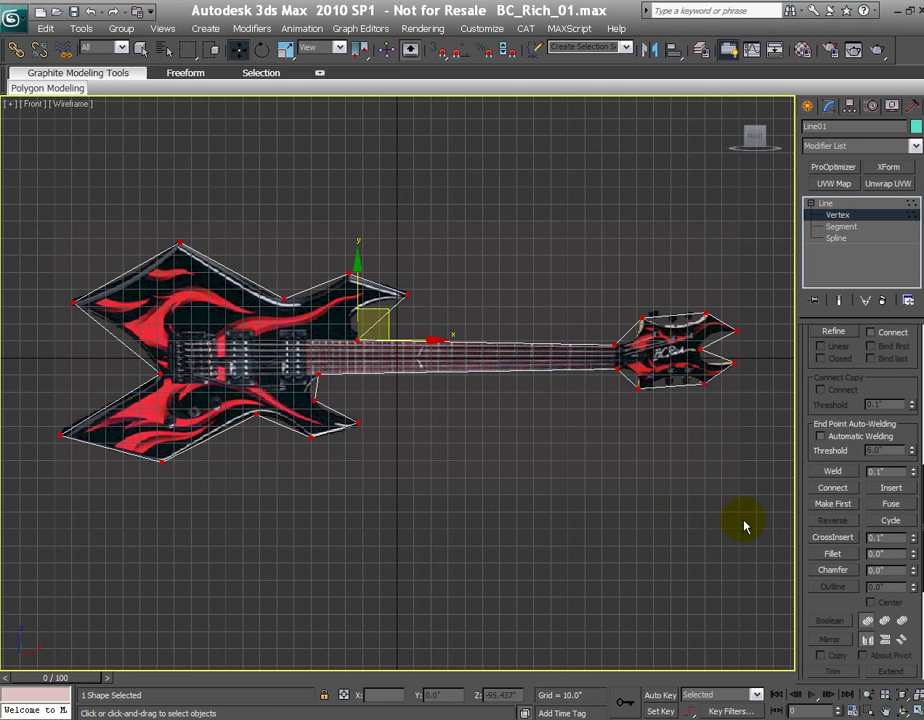
right_click(572, 434)
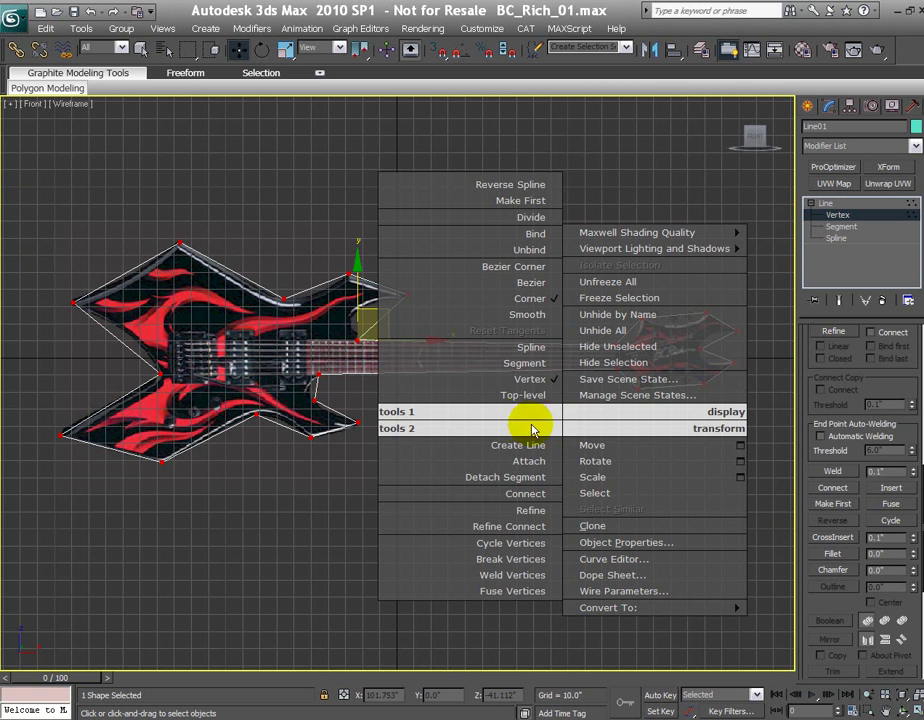
click(489, 270)
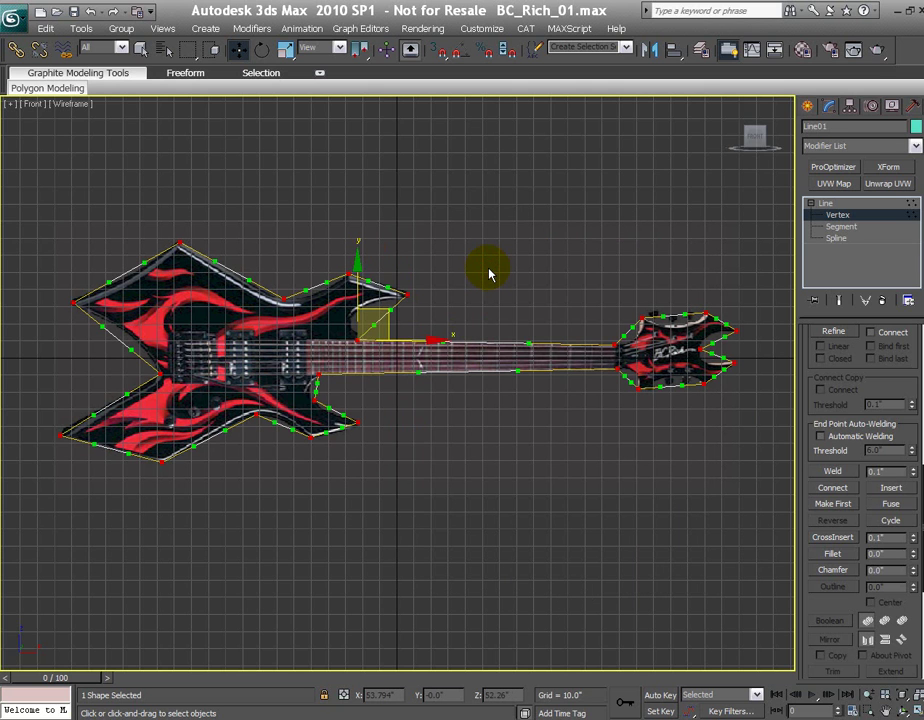
click(737, 330)
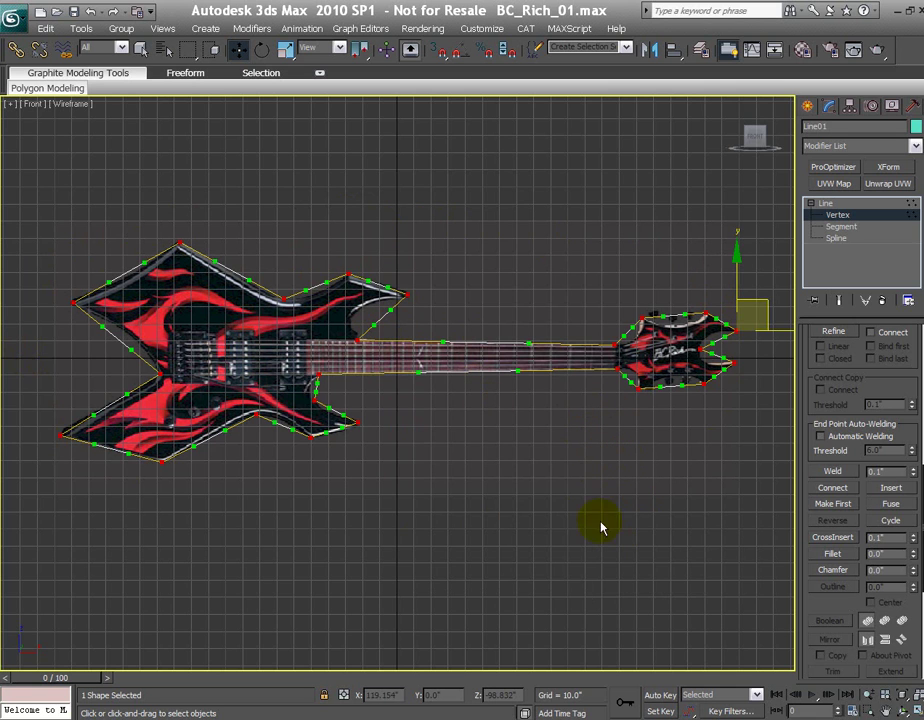
click(563, 458)
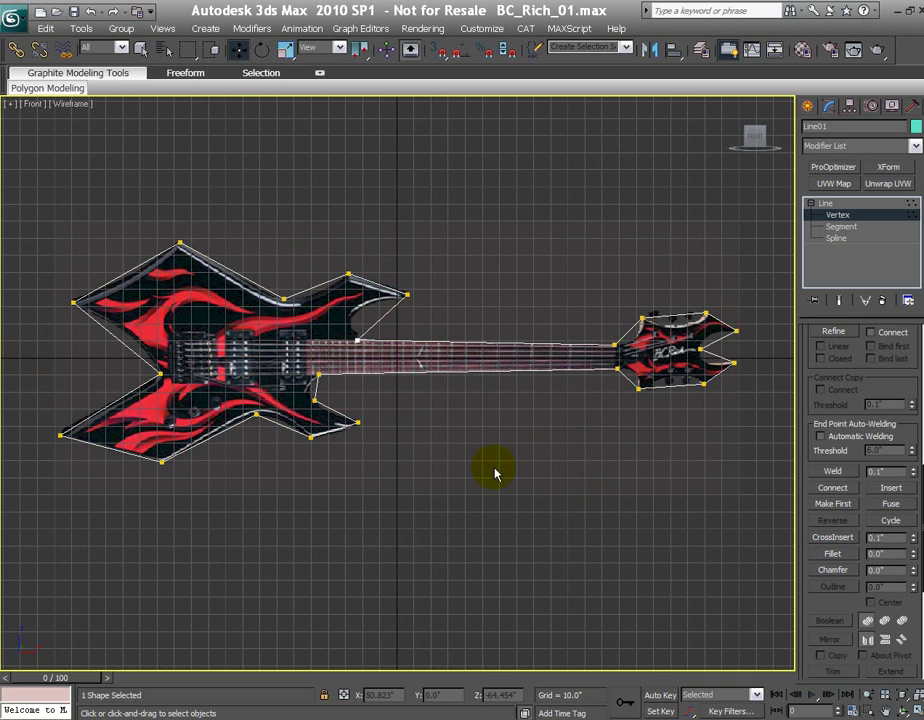
Curve the outline segment from the neck's upper edge to the headstock's upper corner to follow the reference image
middle_drag(693, 458, 450, 458)
scroll(450, 458, up, 3)
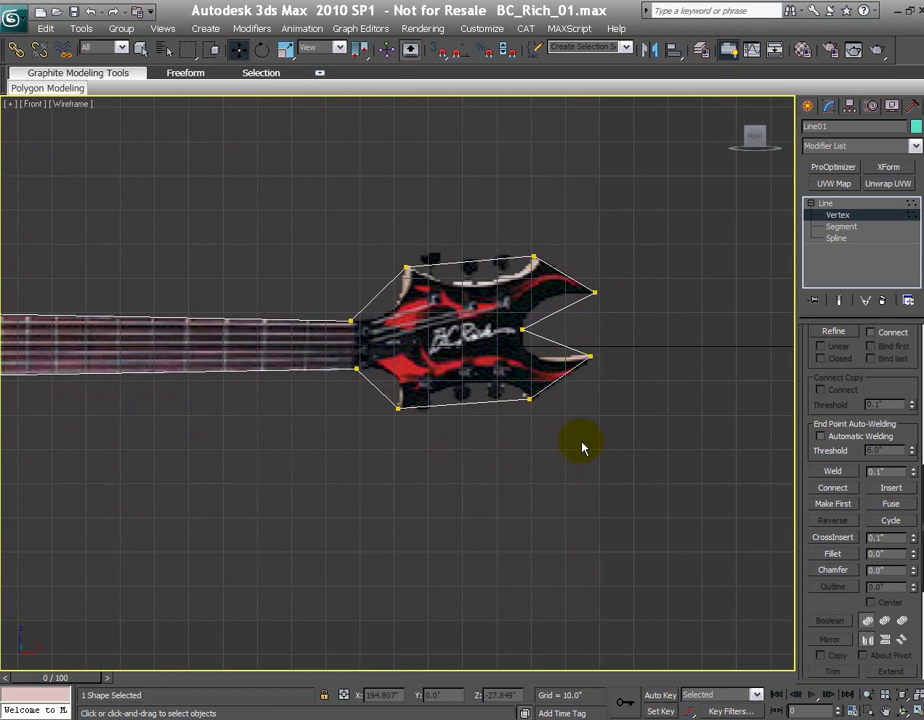
scroll(615, 454, up, 2)
middle_drag(615, 454, 561, 478)
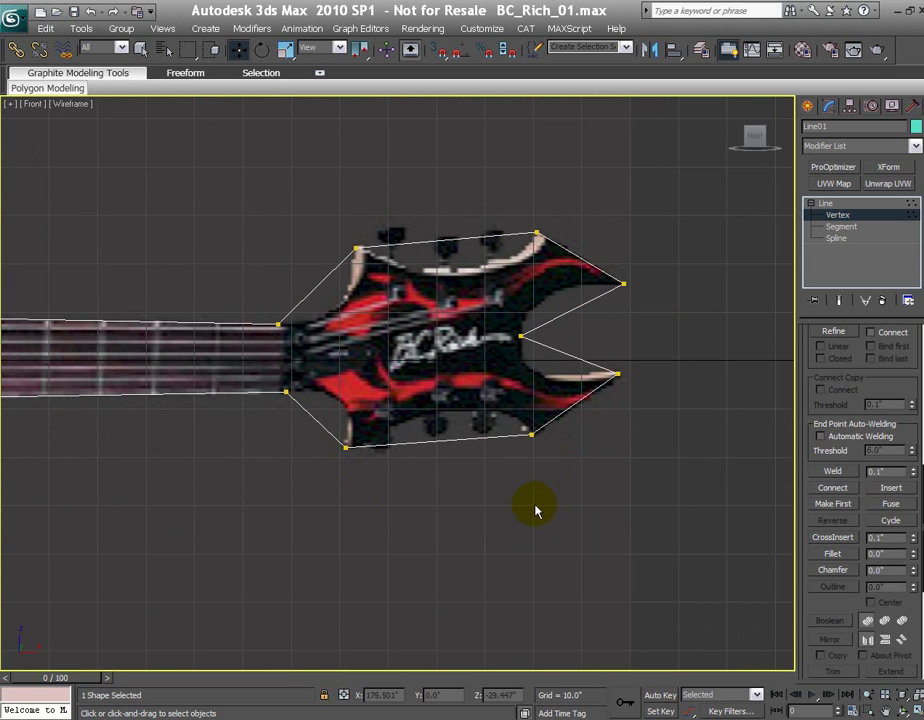
drag(340, 232, 395, 297)
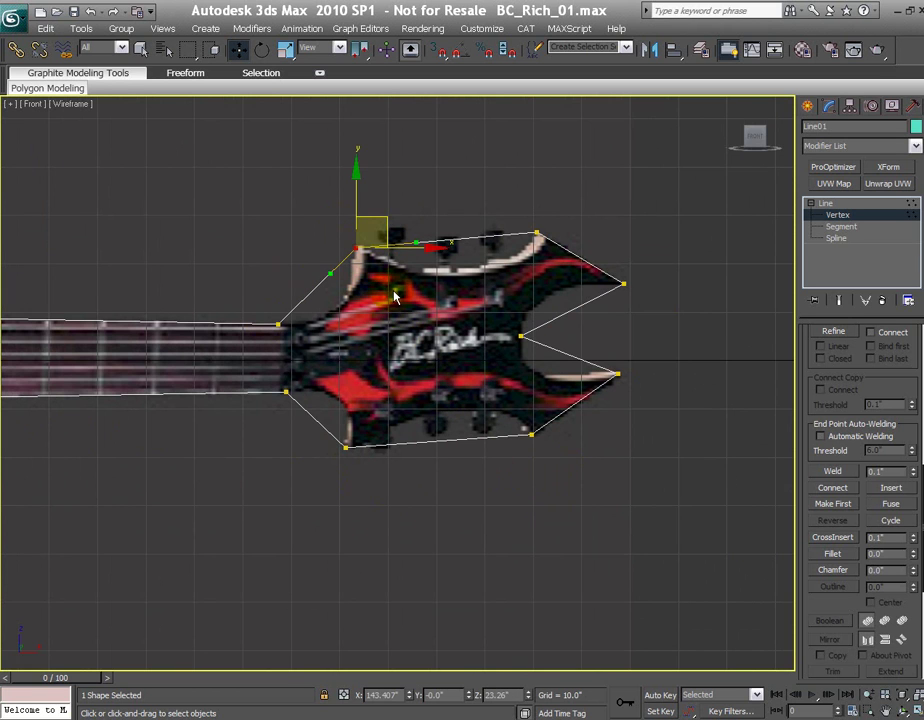
drag(330, 274, 352, 302)
drag(254, 307, 324, 321)
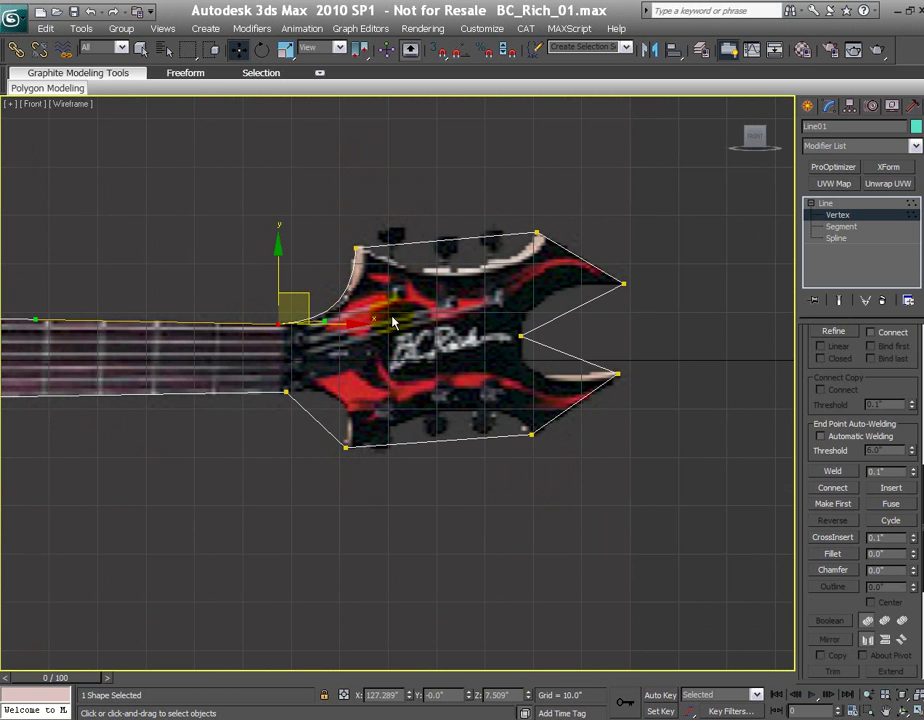
Bend the headstock's upper edge inward between its two corner vertices to match the pale trim in the reference
click(356, 247)
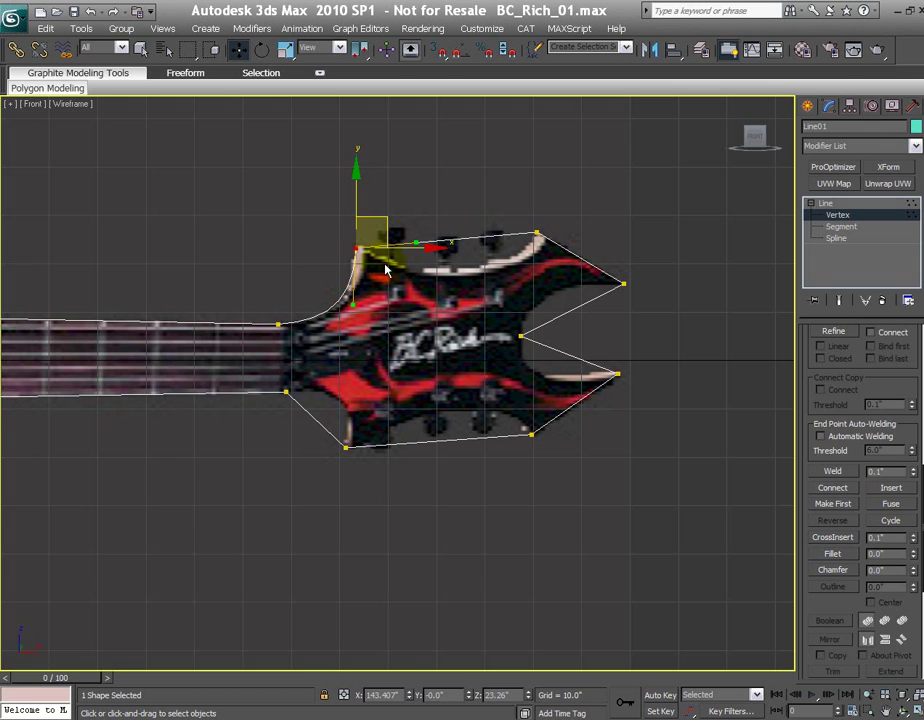
drag(416, 242, 428, 285)
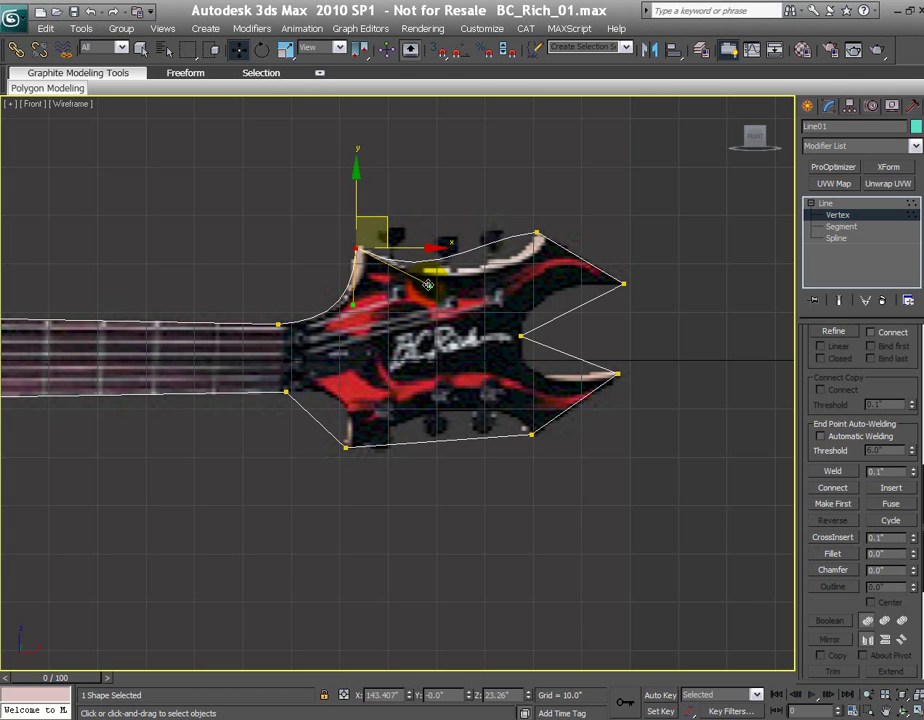
click(537, 234)
drag(478, 231, 529, 265)
Round the notch between the two headstock prongs and adjust the lower prong's tip handles to the reference
drag(649, 307, 527, 298)
click(521, 336)
drag(553, 348, 528, 382)
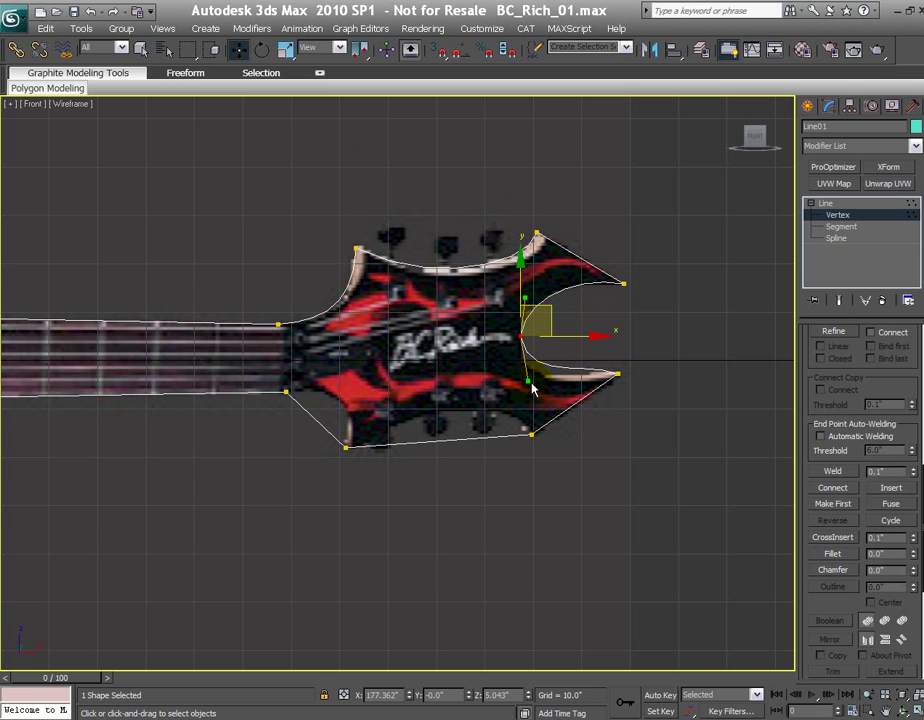
click(617, 374)
drag(582, 360, 594, 397)
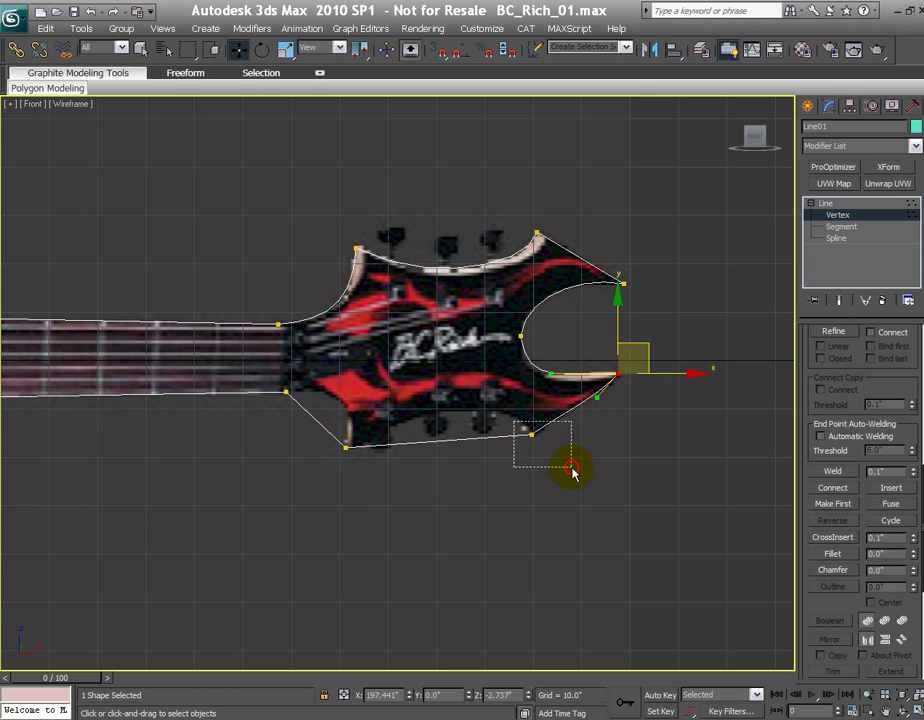
Arch the headstock's lower edge inward between its two corner vertices to follow the reference image
click(531, 433)
drag(469, 437, 475, 375)
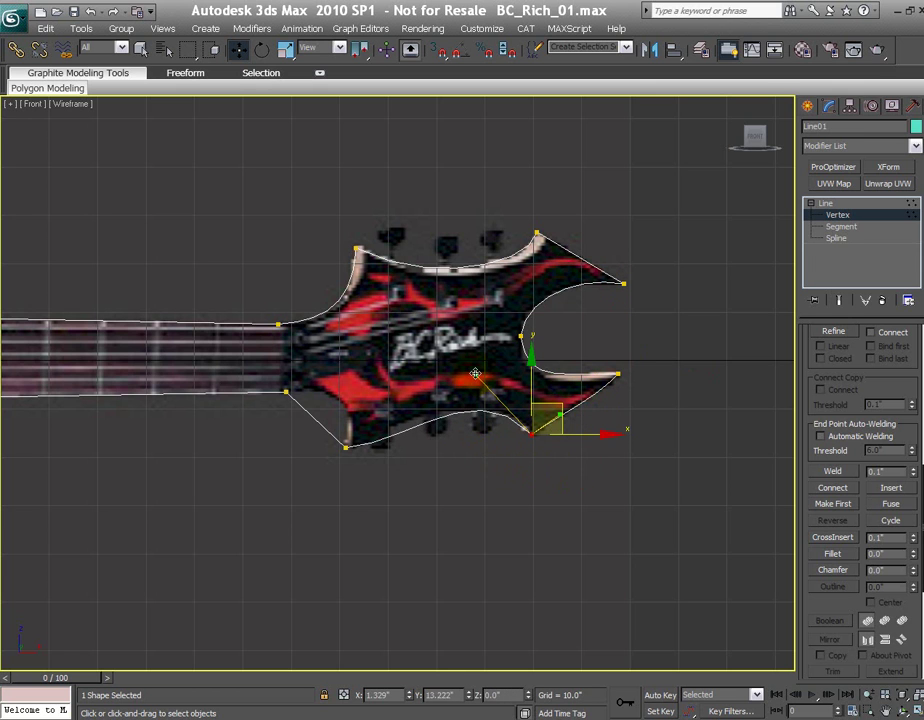
click(344, 446)
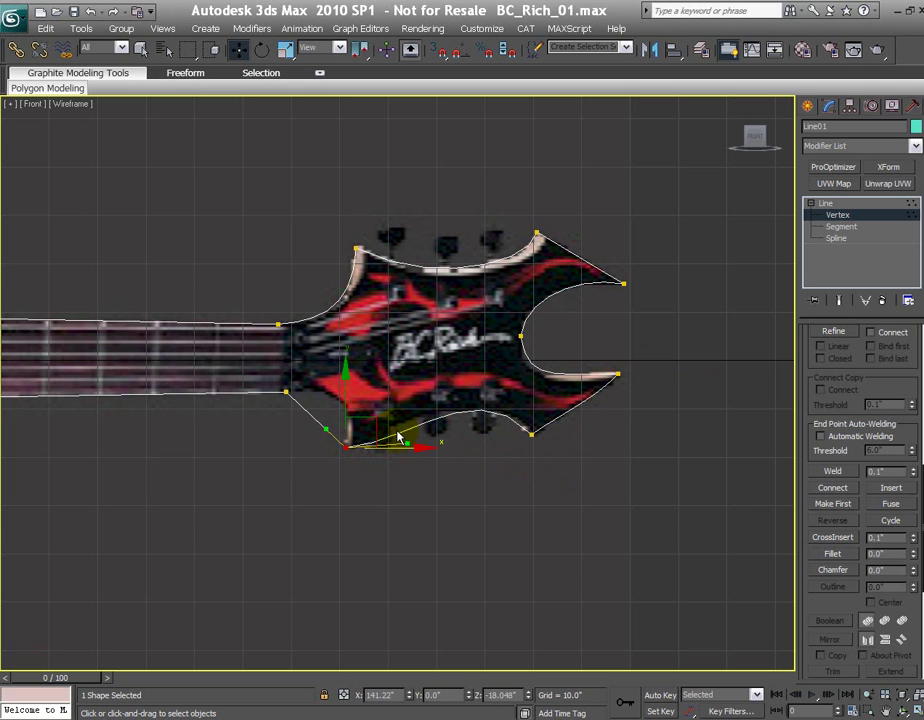
drag(404, 443, 393, 428)
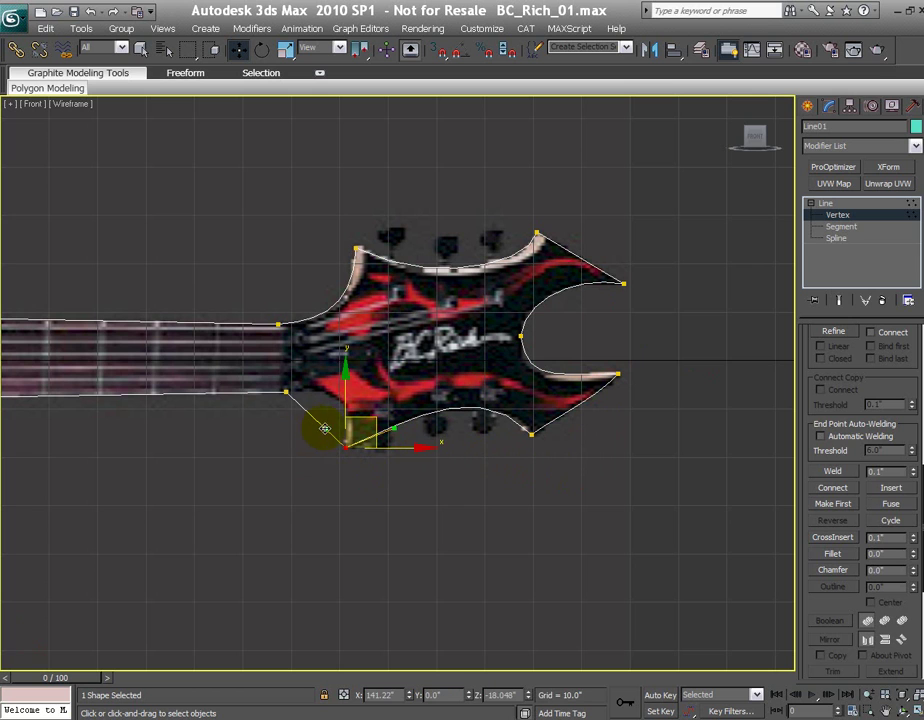
Smooth the curve where the neck's lower edge meets the headstock's lower corner
click(287, 391)
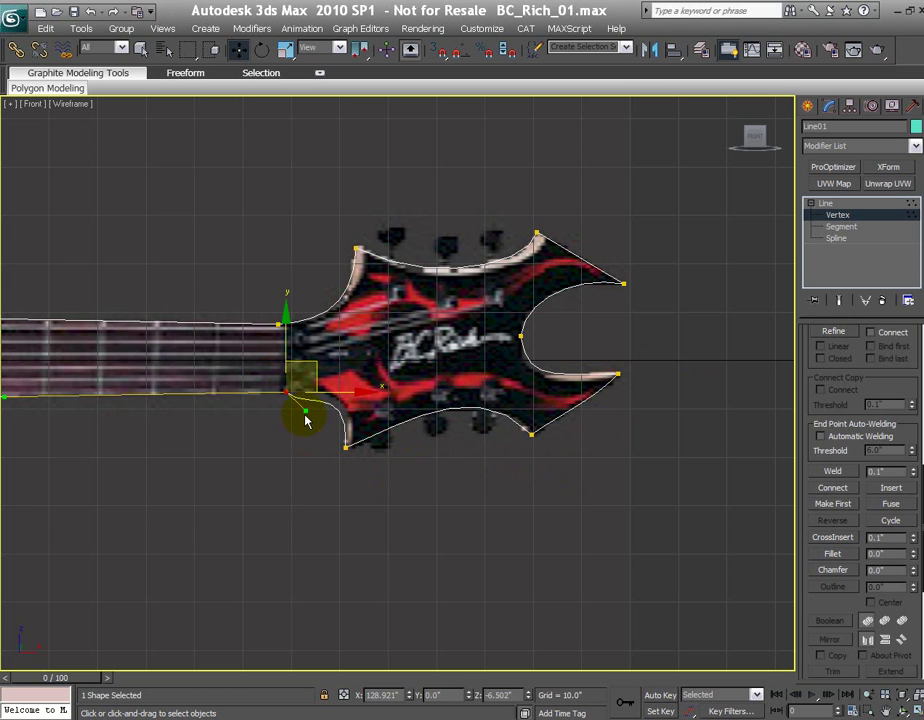
drag(305, 411, 316, 393)
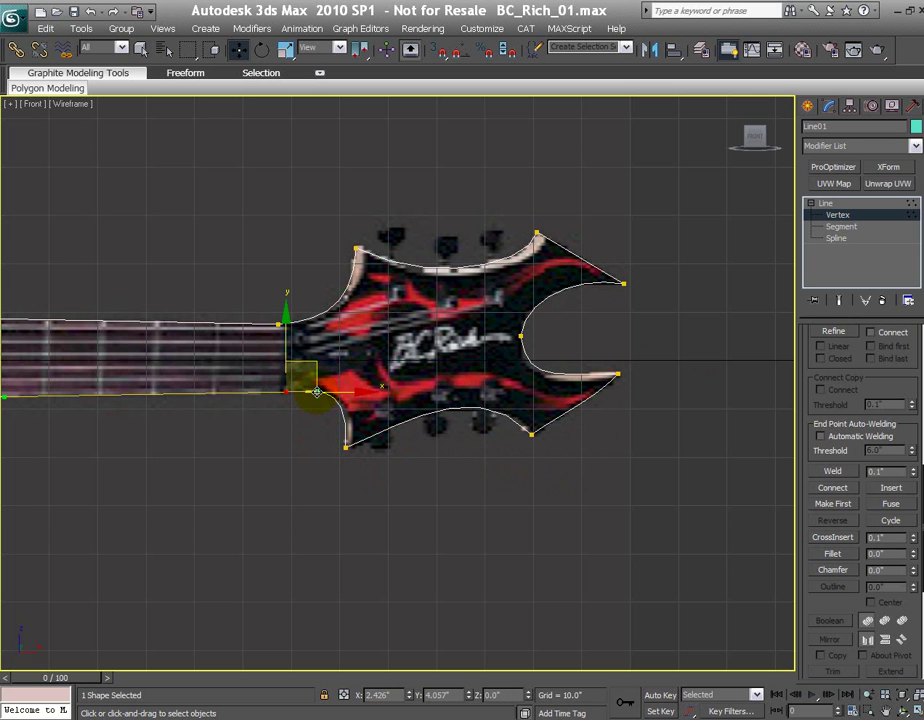
click(443, 519)
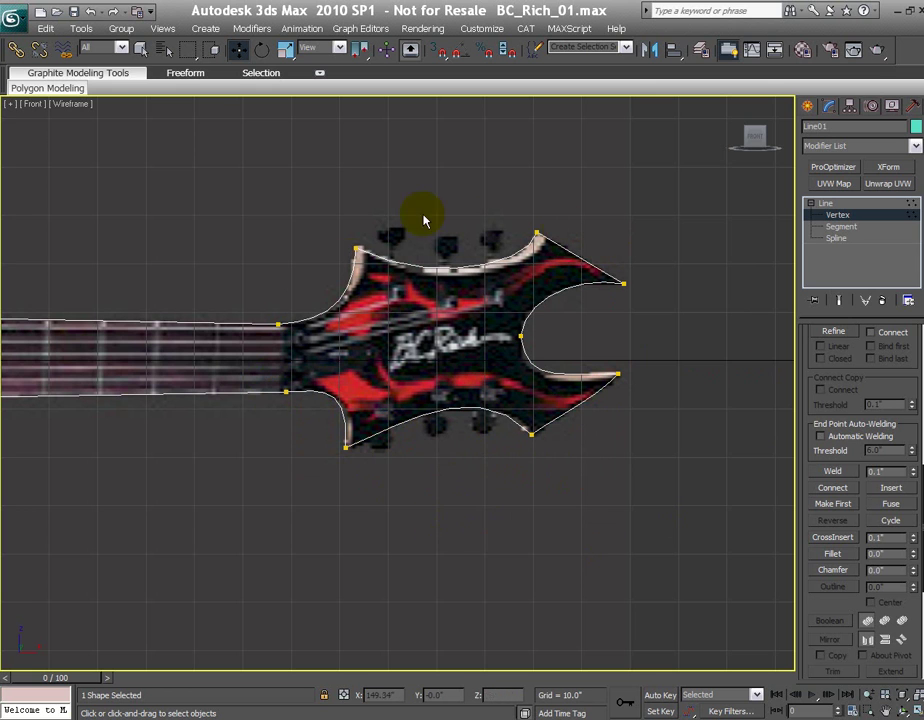
Reposition the body's lower cutaway vertices and adjust their Bezier handles to form a rounded cutaway below the neck
middle_drag(358, 492, 463, 482)
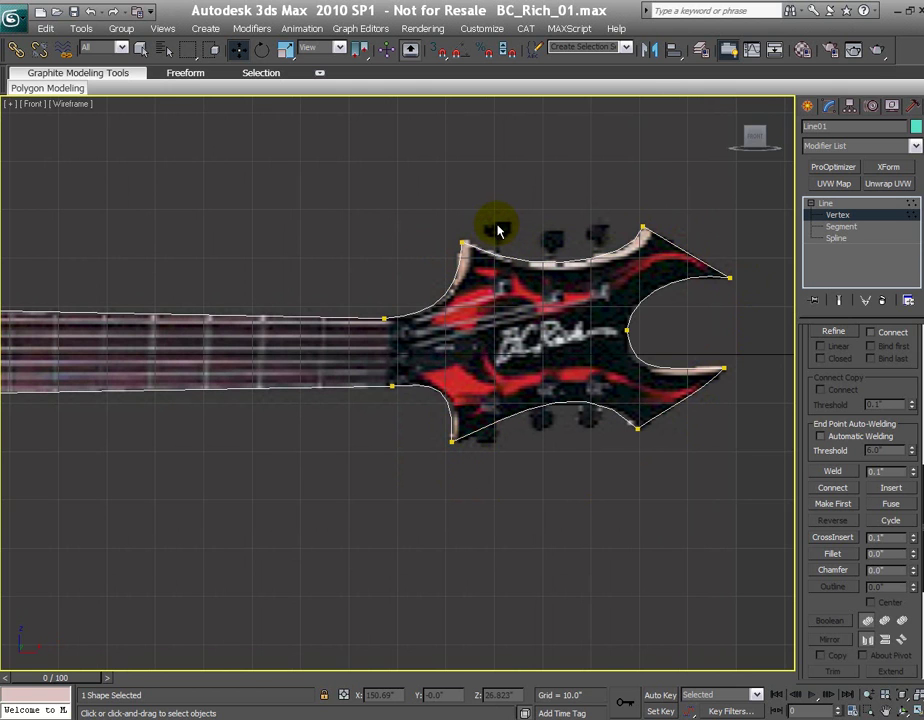
click(553, 297)
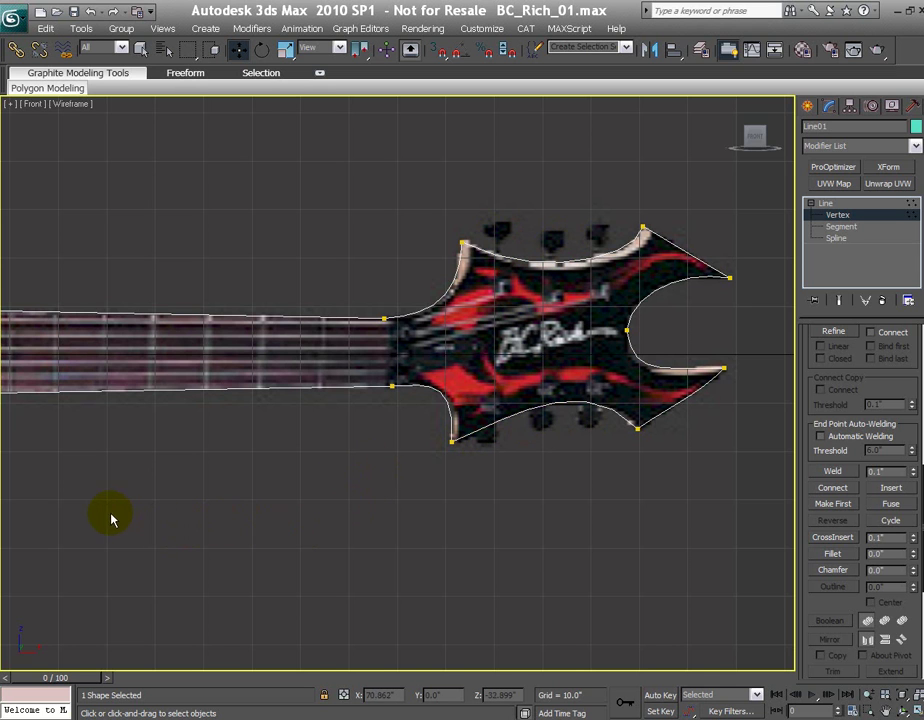
middle_drag(92, 519, 366, 504)
middle_drag(155, 507, 482, 498)
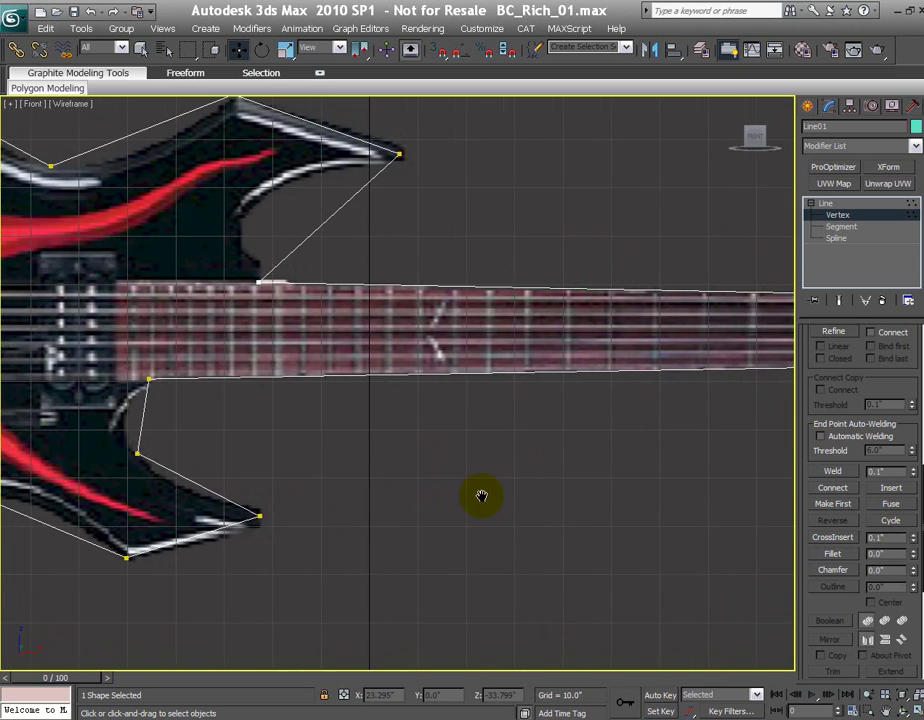
middle_drag(243, 483, 505, 452)
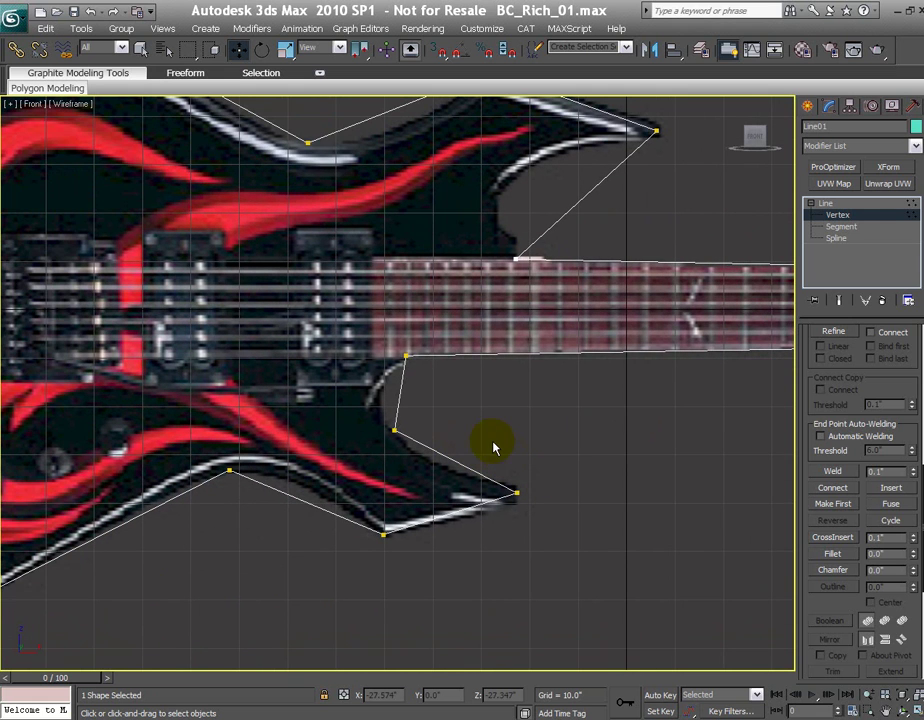
click(403, 354)
drag(380, 380, 366, 392)
drag(438, 339, 441, 337)
mouse_move(375, 419)
mouse_down()
mouse_move(399, 435)
mouse_move(369, 433)
mouse_move(389, 409)
mouse_move(380, 419)
mouse_up()
mouse_move(436, 452)
mouse_down()
mouse_move(427, 469)
mouse_move(437, 469)
mouse_up()
drag(427, 409, 376, 426)
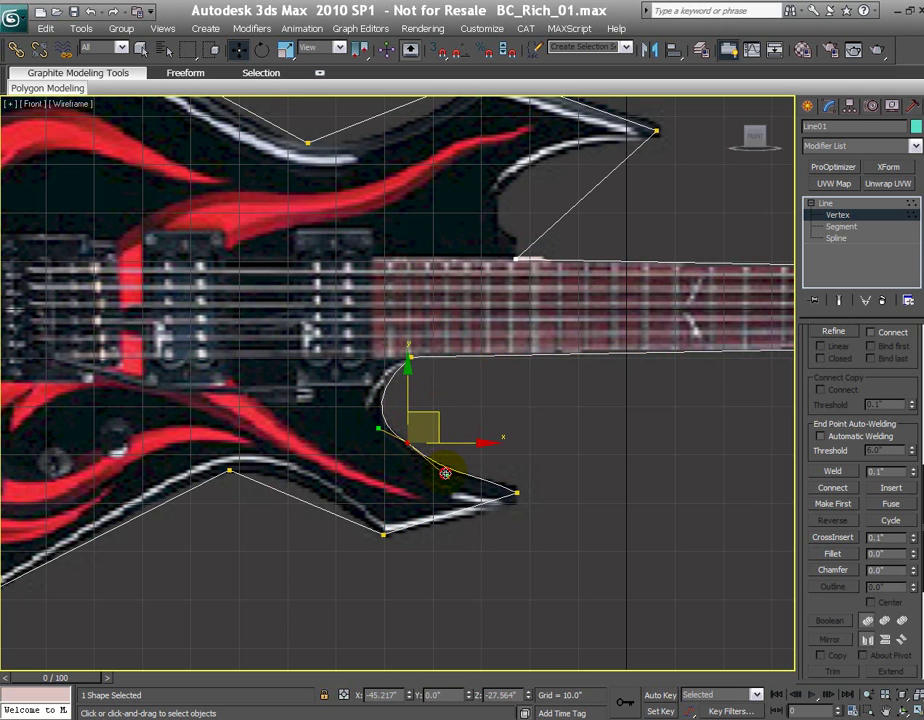
Adjust both Bezier handles of the lower horn's tip vertex so its adjoining edges follow the reference
click(513, 490)
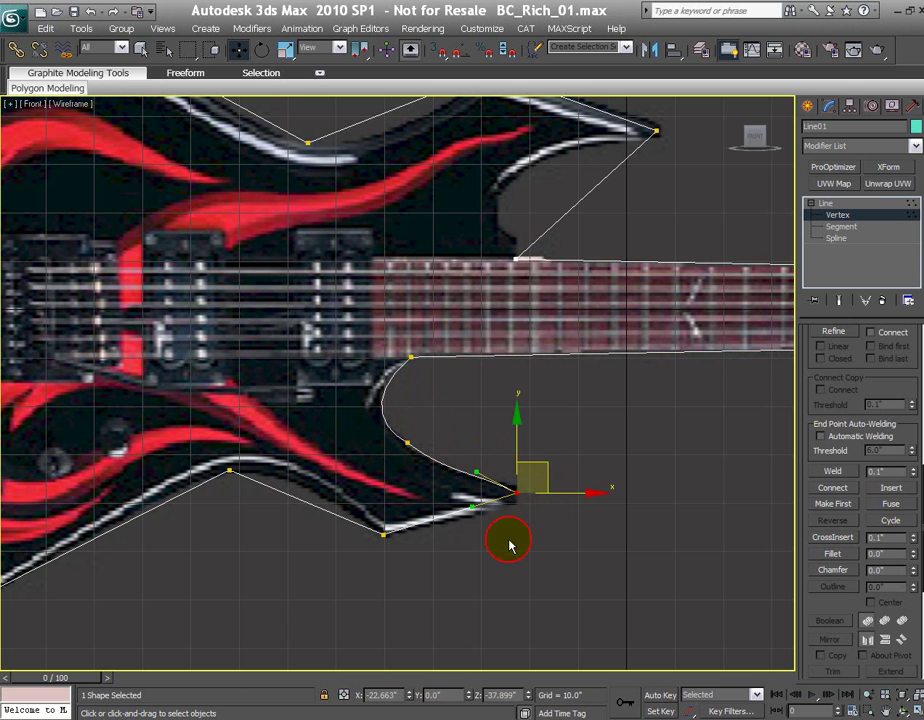
drag(500, 519, 510, 520)
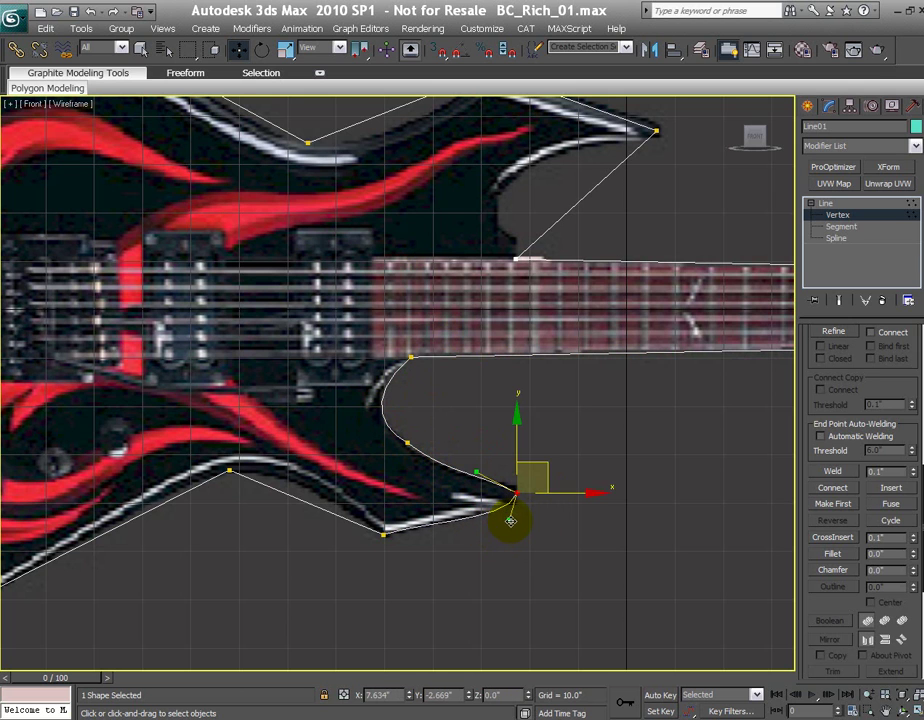
drag(476, 472, 487, 466)
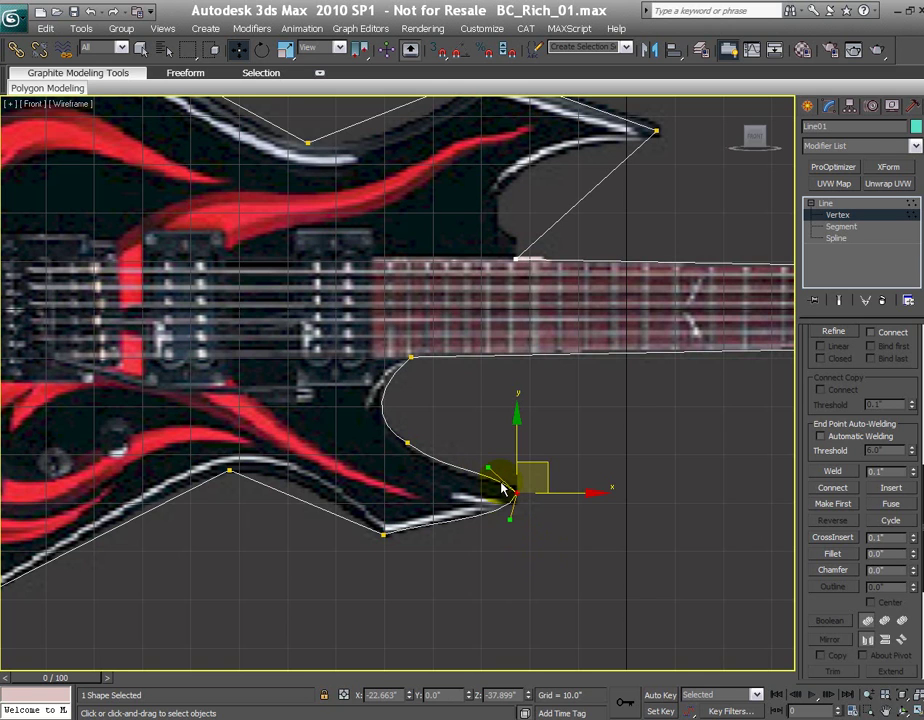
drag(490, 470, 483, 474)
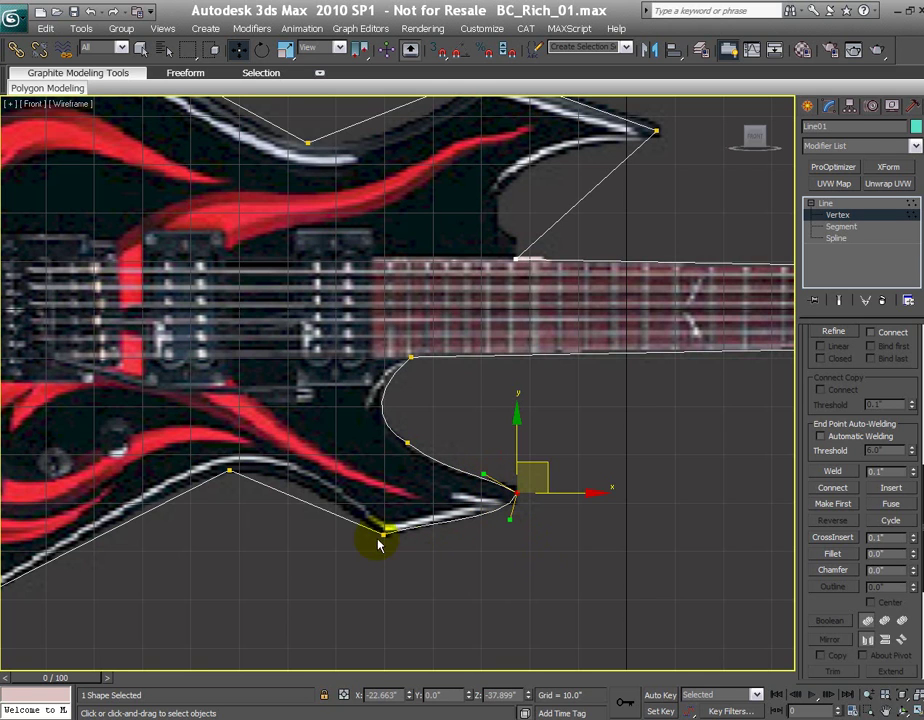
click(482, 570)
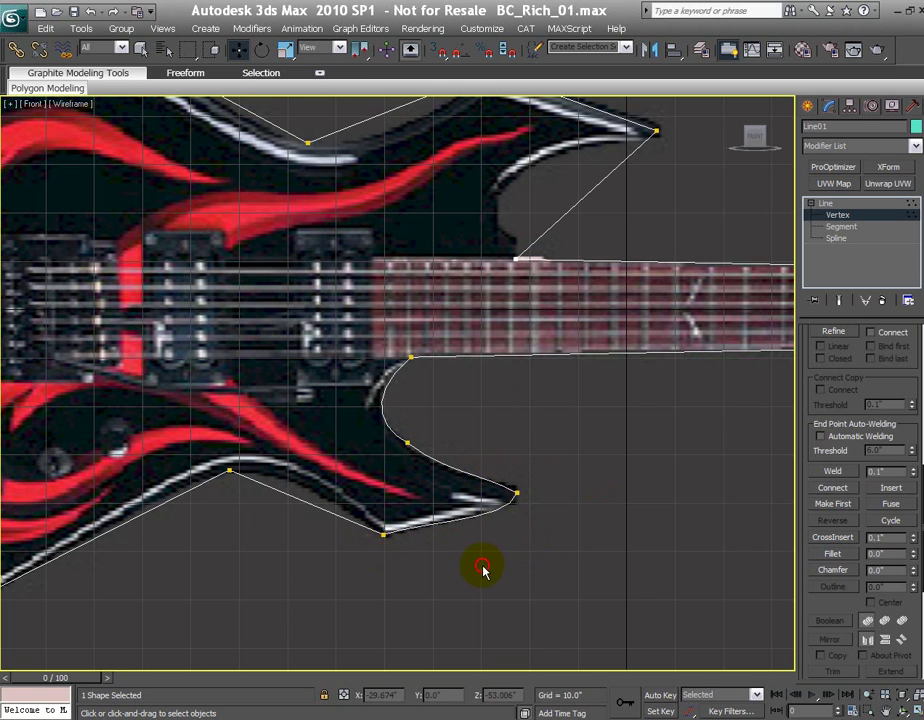
click(513, 490)
drag(510, 521, 488, 519)
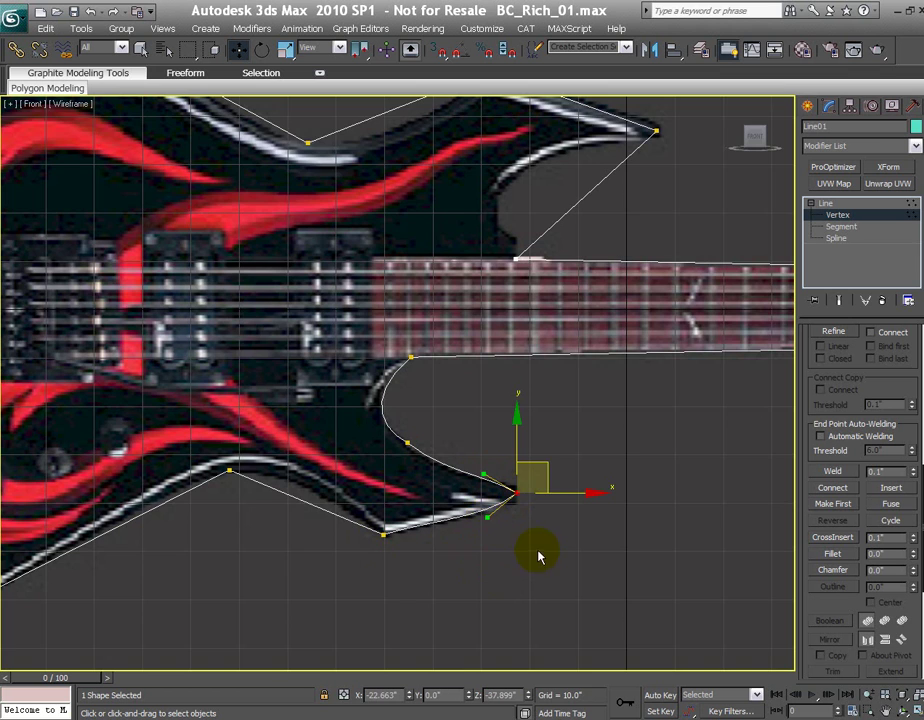
scroll(540, 550, up, 3)
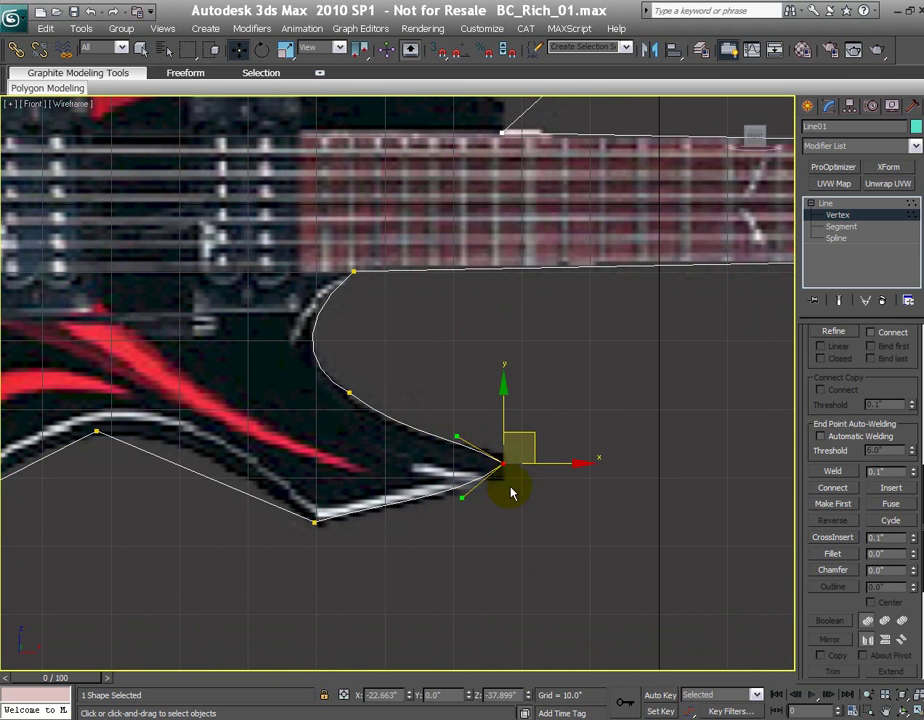
click(521, 511)
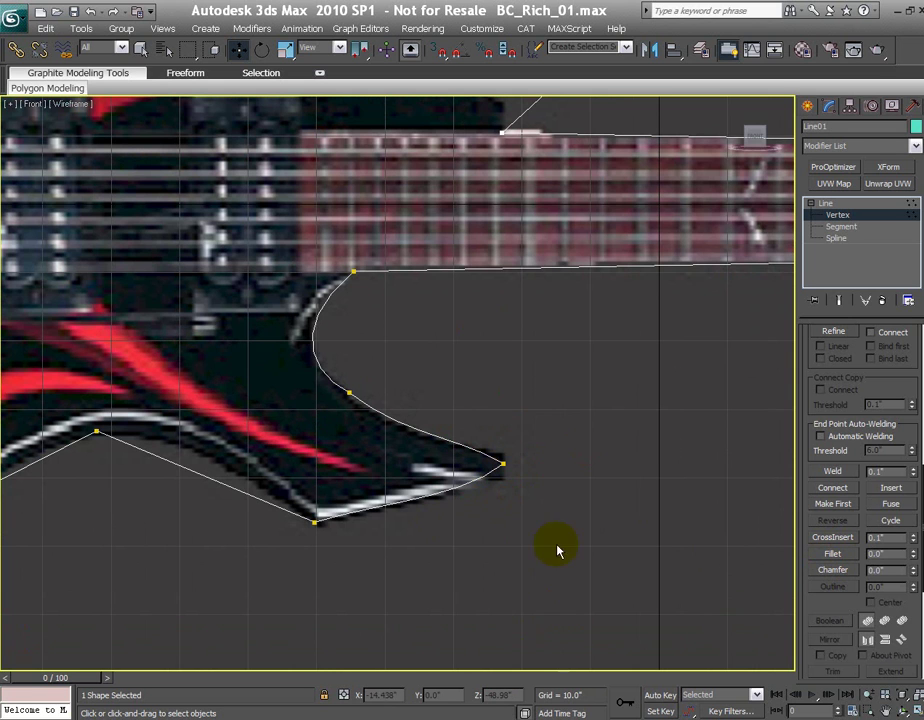
Fillet the lower horn's tip vertex and move the two resulting vertices outward to match the reference tip
drag(534, 450, 472, 553)
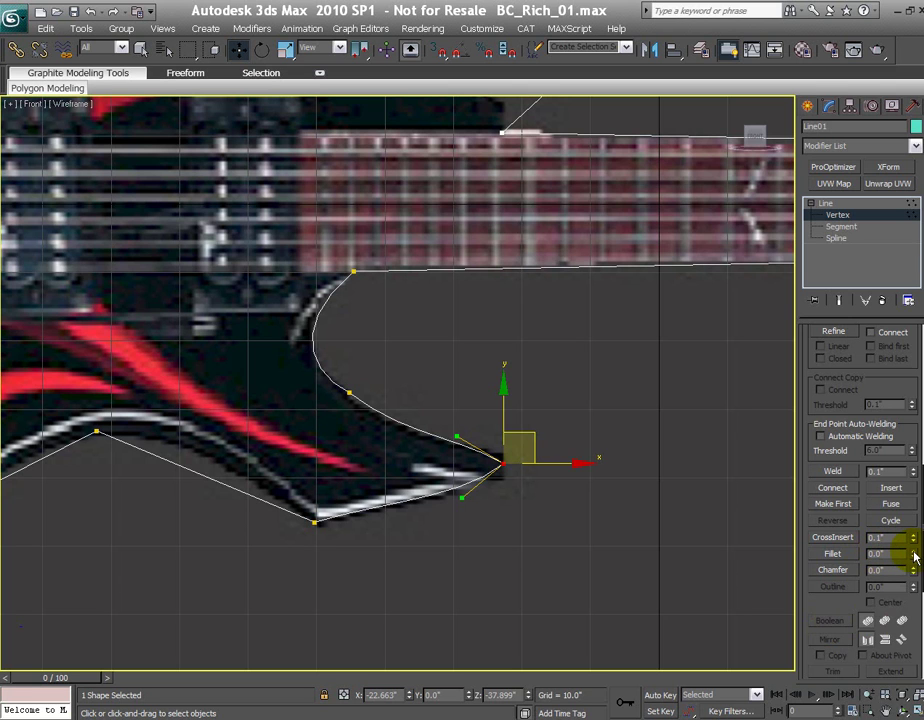
drag(914, 557, 915, 548)
drag(441, 426, 520, 508)
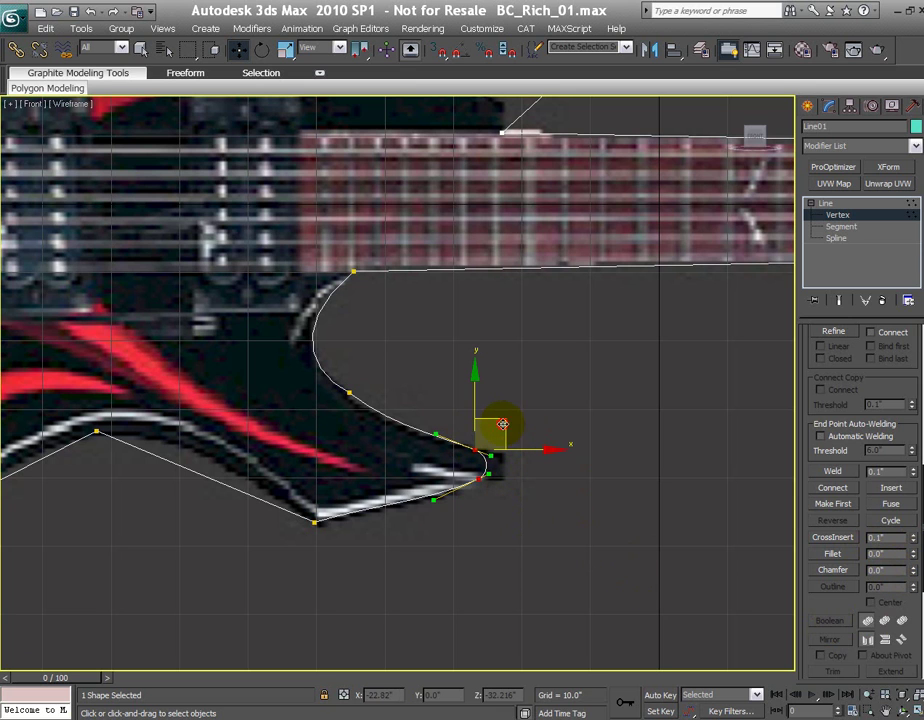
drag(522, 423, 540, 428)
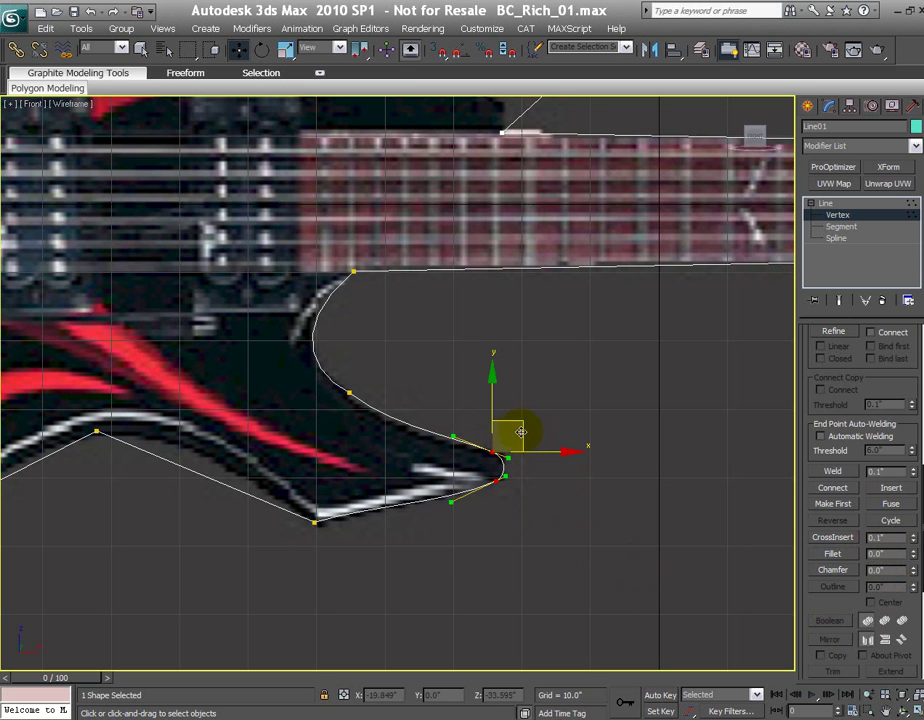
click(465, 550)
Adjust both Bezier handles of the body's lower waist vertex so the outline arches along the reference edge
middle_drag(392, 546, 430, 541)
drag(268, 381, 383, 404)
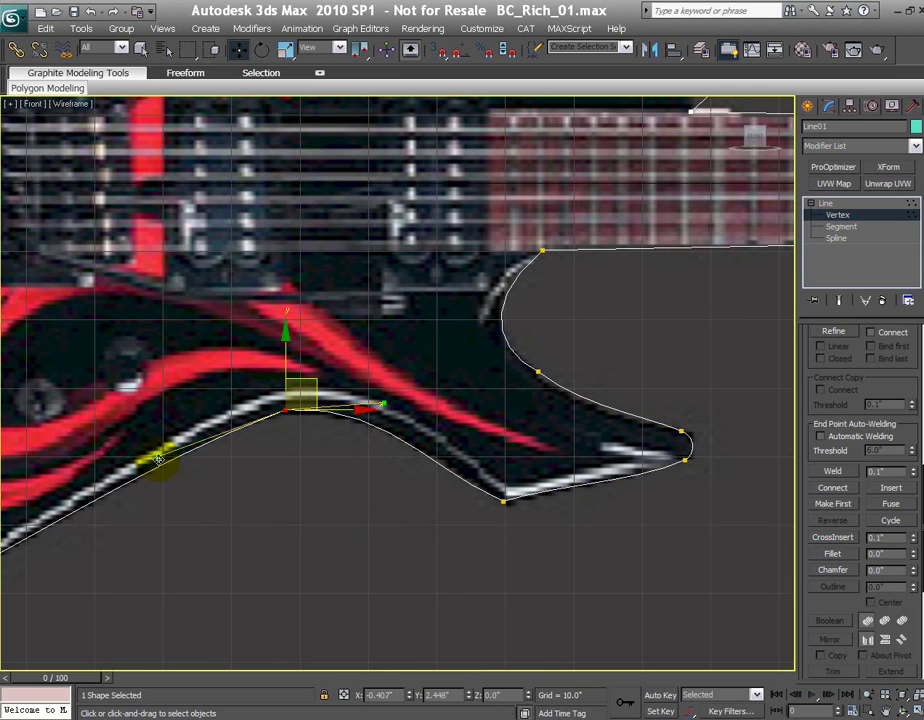
Fillet the pointed rear tip and the bottom corner of the body's lower rear wing
middle_drag(200, 540, 514, 452)
middle_drag(237, 567, 547, 549)
drag(102, 394, 166, 489)
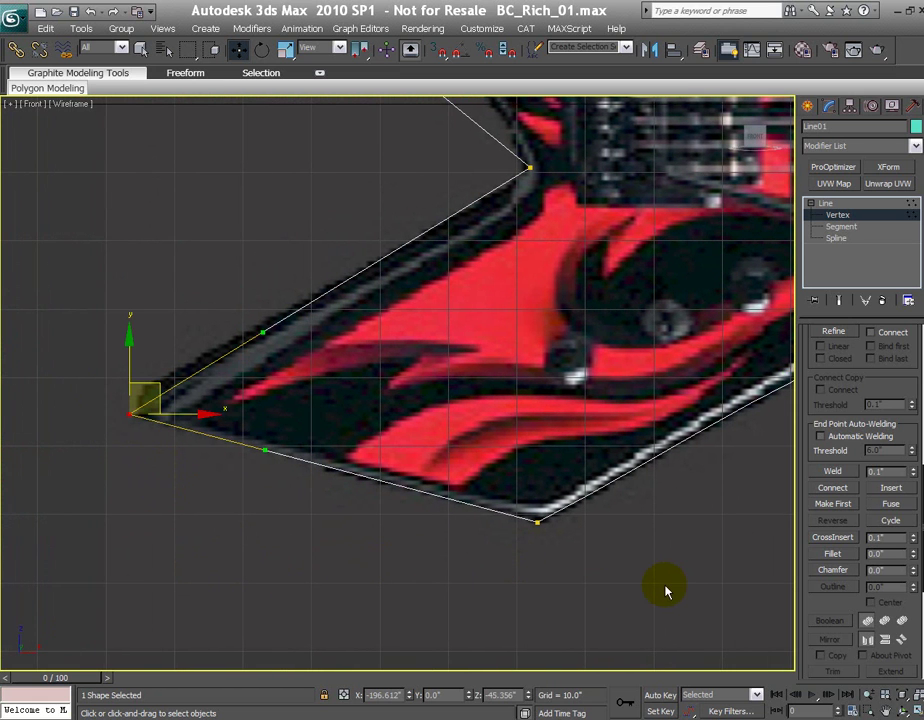
drag(912, 555, 910, 543)
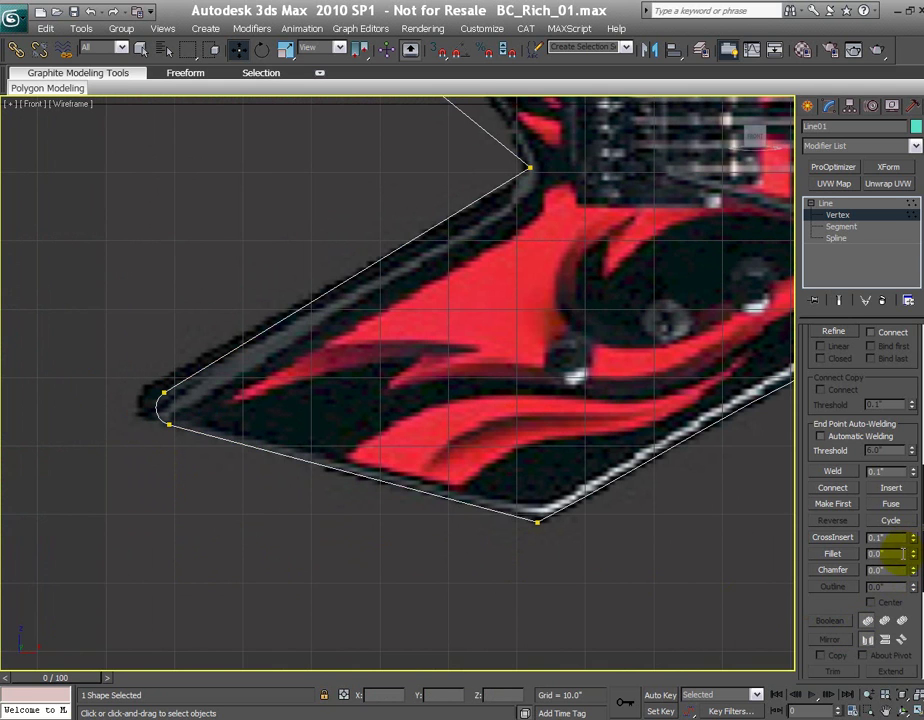
drag(505, 511, 563, 547)
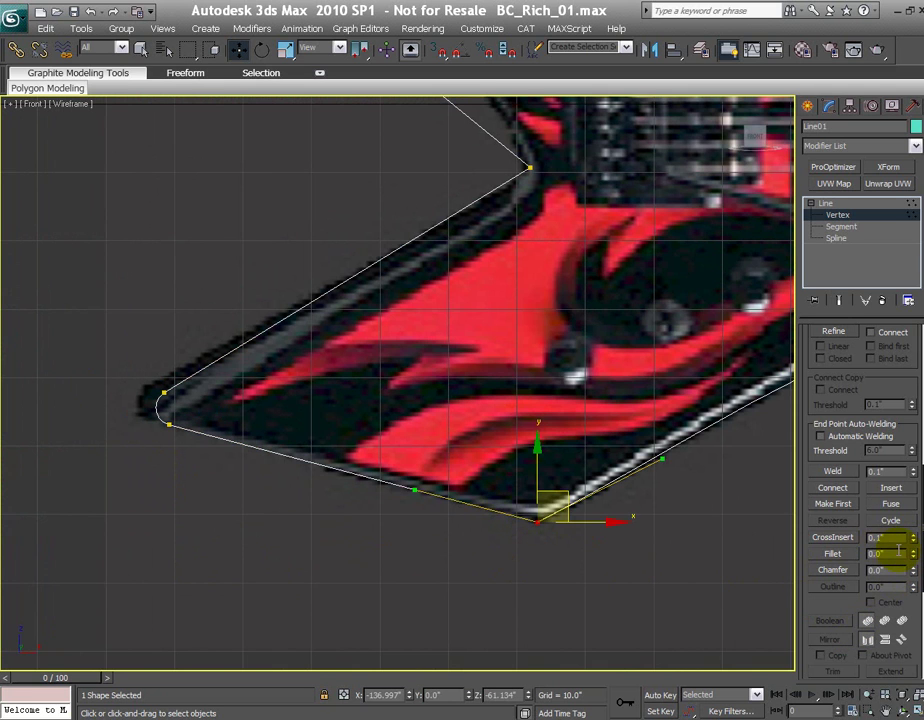
drag(912, 555, 912, 548)
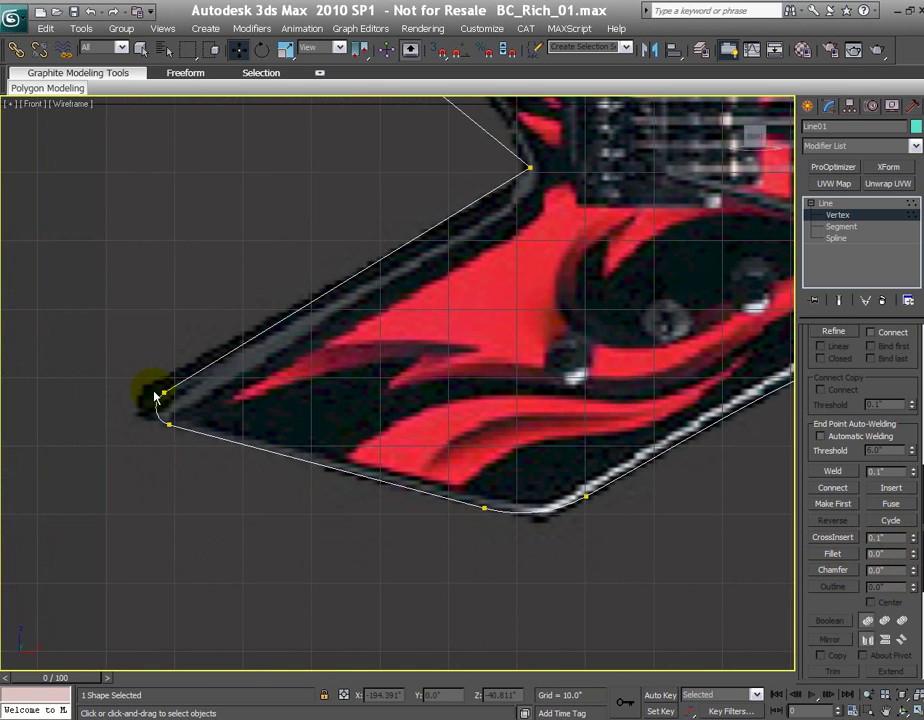
Move the two fillet vertices of the lower rear wing's tip outward to the reference tip
drag(155, 396, 212, 467)
drag(209, 403, 183, 395)
click(241, 513)
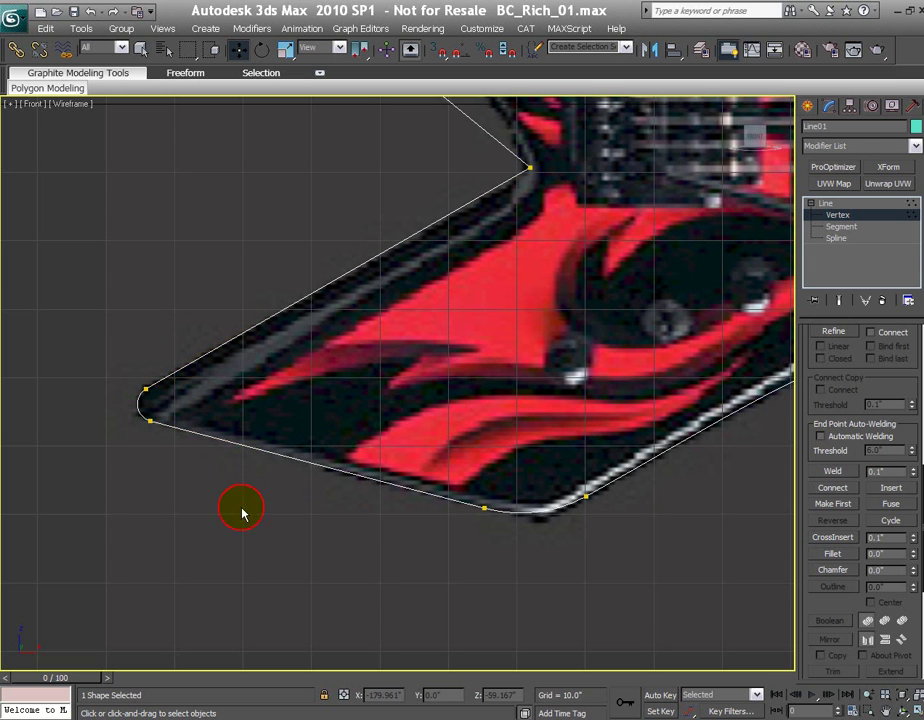
Curve the edge between the rear notch and the upper rear wing's tip inward along the reference using the Bezier handles
middle_drag(583, 393, 495, 557)
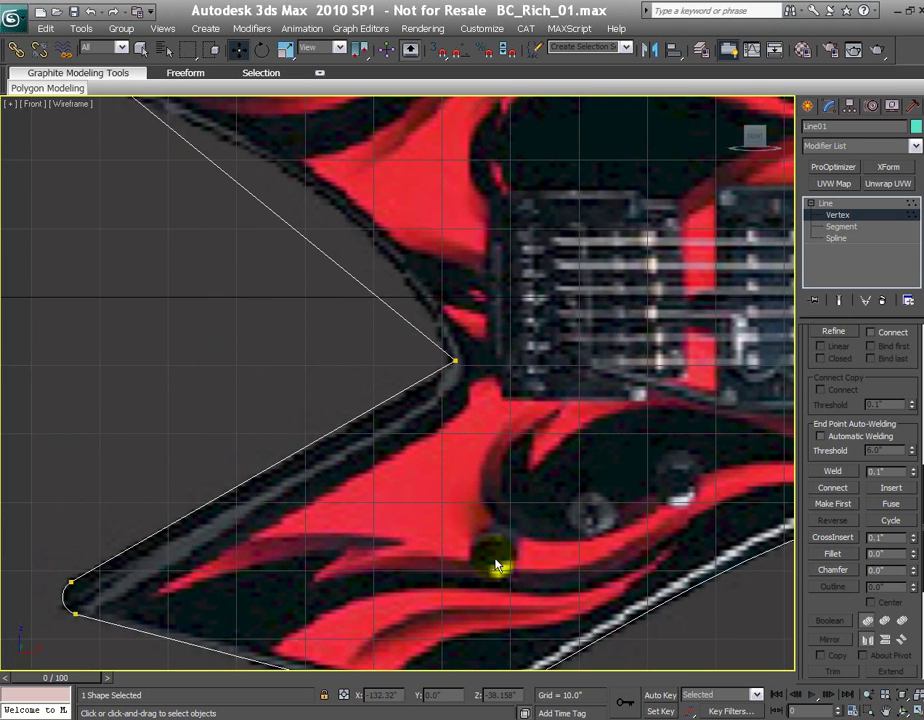
middle_drag(283, 386, 298, 473)
scroll(298, 473, down, 3)
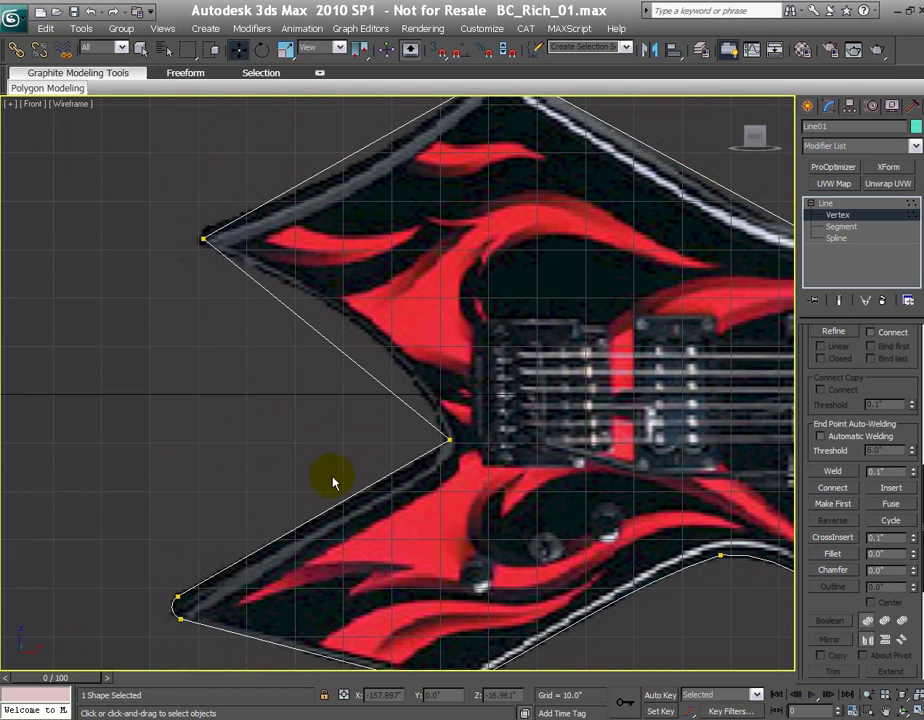
click(445, 436)
drag(370, 372, 405, 340)
drag(186, 213, 256, 280)
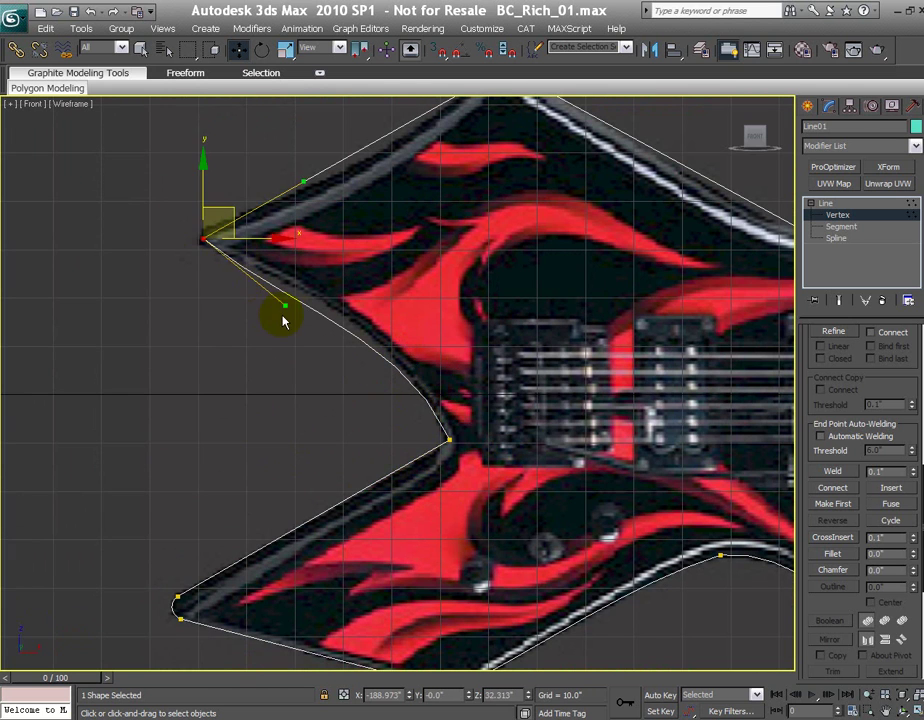
Bend the upper rear wing's top edge slightly inward using the handles of its tip and upper corner vertices
middle_drag(336, 372, 165, 656)
scroll(165, 656, up, 2)
scroll(190, 575, down, 2)
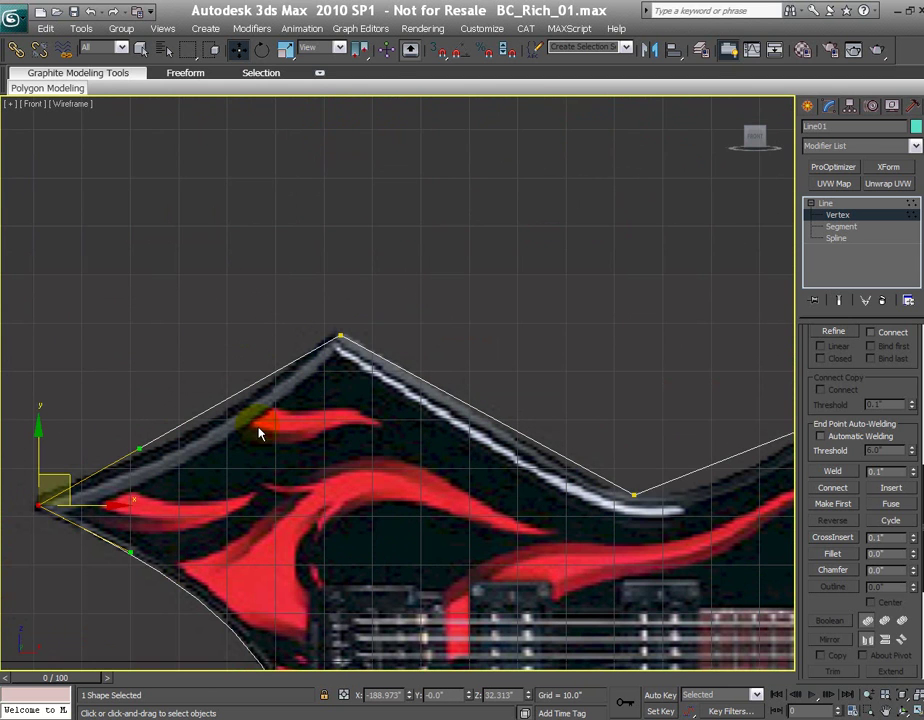
drag(140, 448, 150, 459)
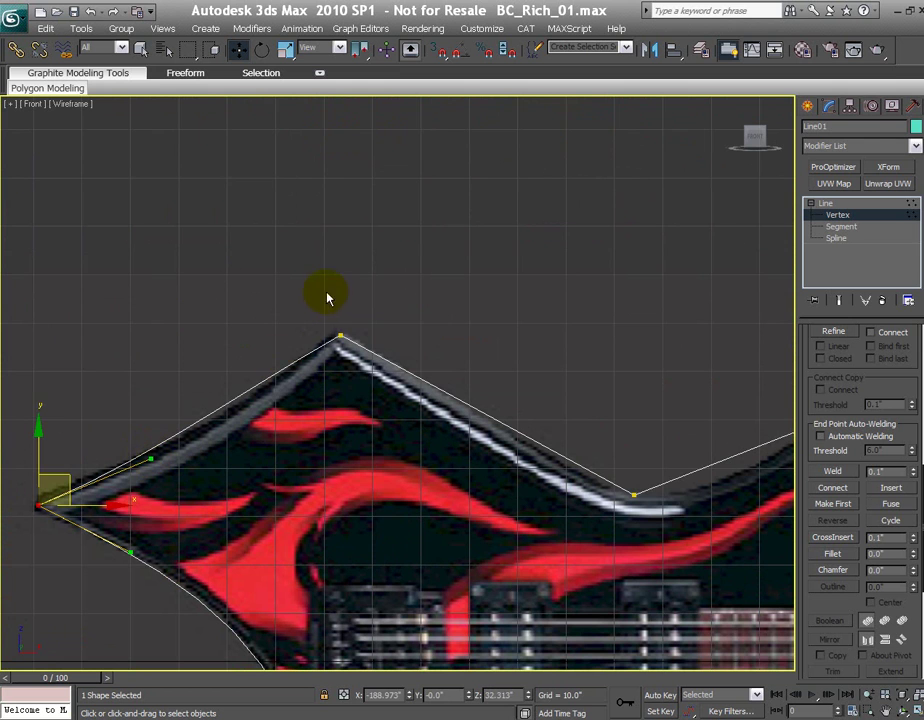
click(340, 338)
drag(249, 396, 250, 397)
Fillet the upper rear wing's top corner, raise its vertices, and adjust their handles so the adjoining edges follow the reference
middle_drag(447, 444, 377, 404)
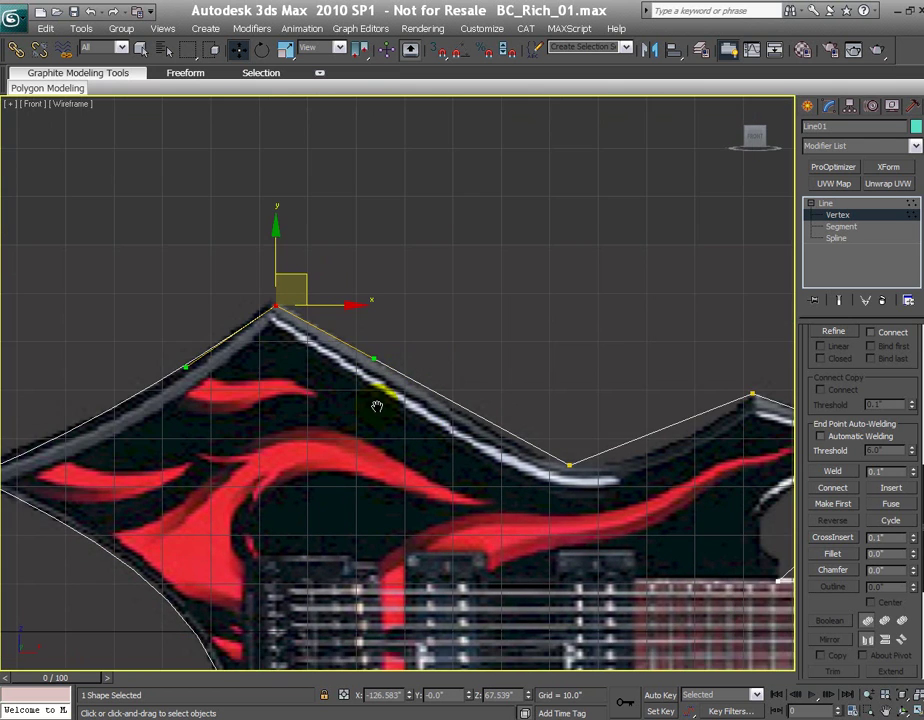
drag(914, 553, 913, 547)
drag(227, 289, 305, 346)
drag(257, 273, 256, 262)
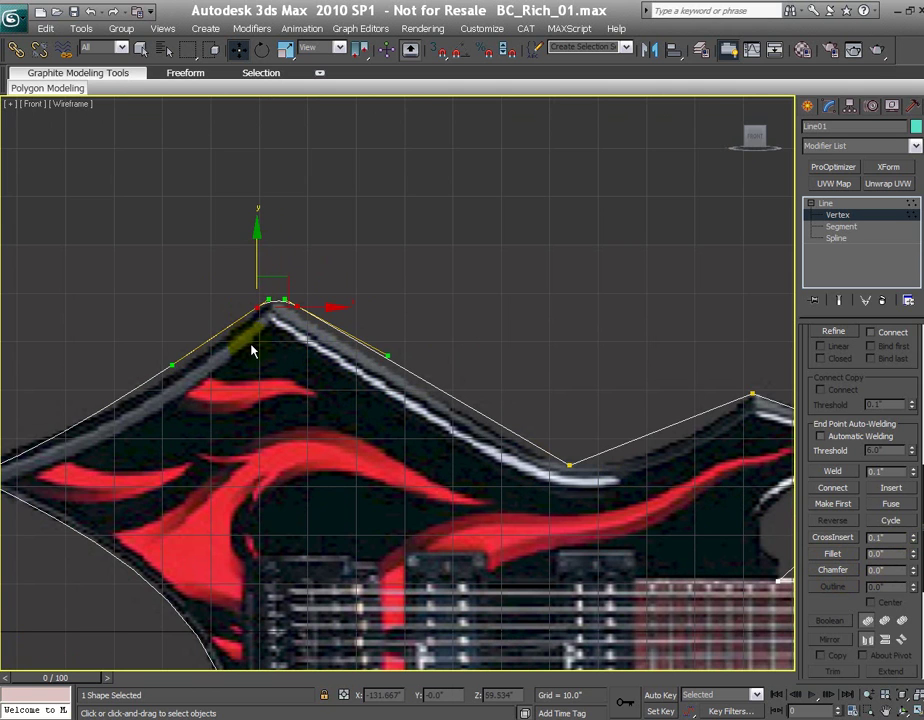
drag(172, 367, 174, 376)
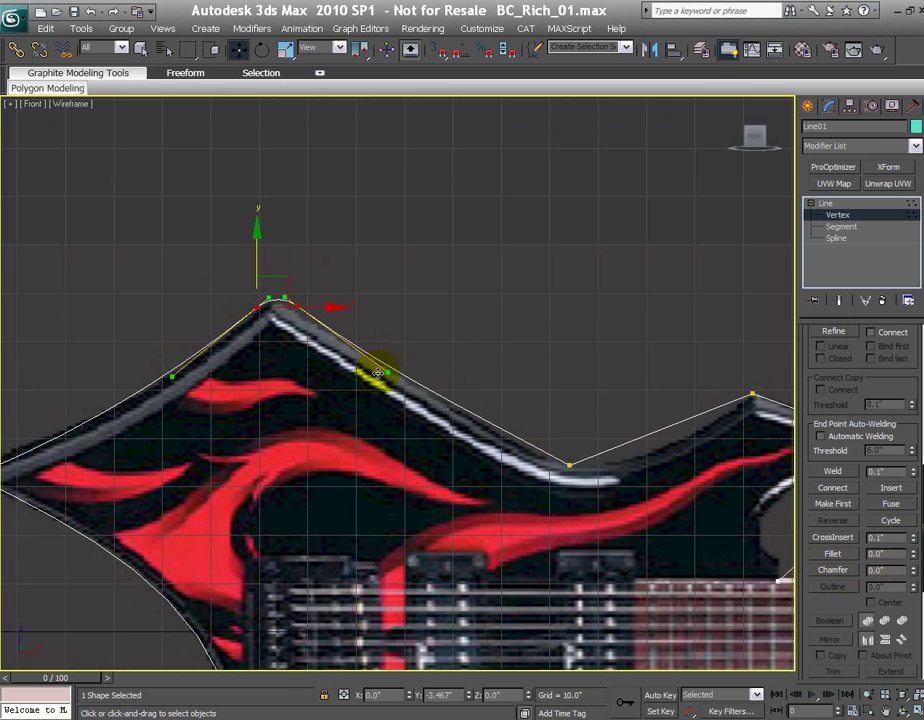
click(432, 350)
Fillet the upper rear wing's tip and move its two vertices outward to match the reference tip
middle_drag(295, 455, 482, 336)
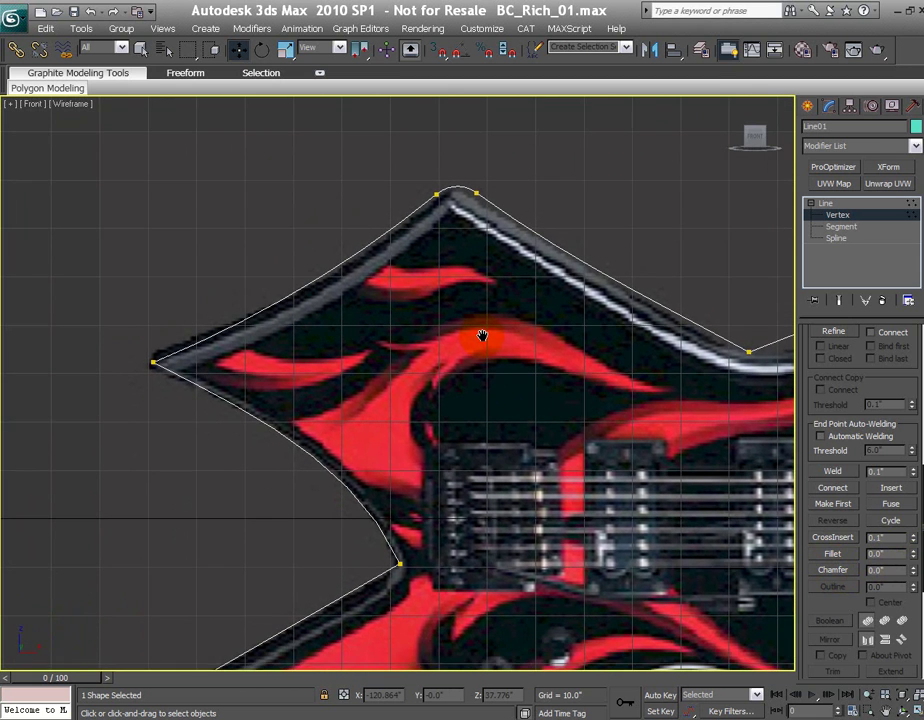
drag(118, 303, 160, 405)
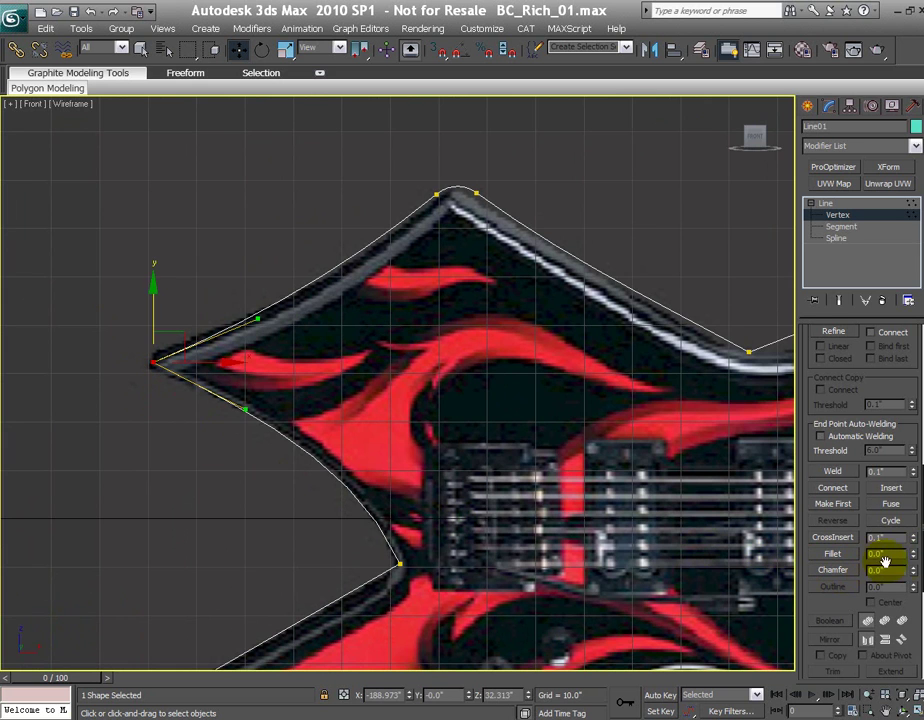
drag(916, 557, 913, 547)
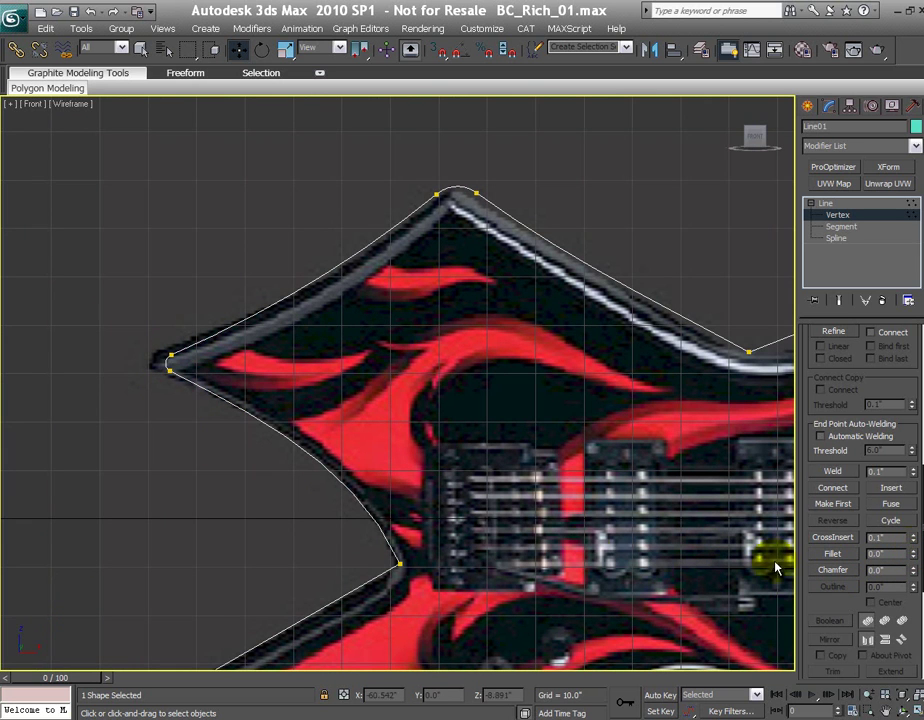
drag(122, 313, 200, 371)
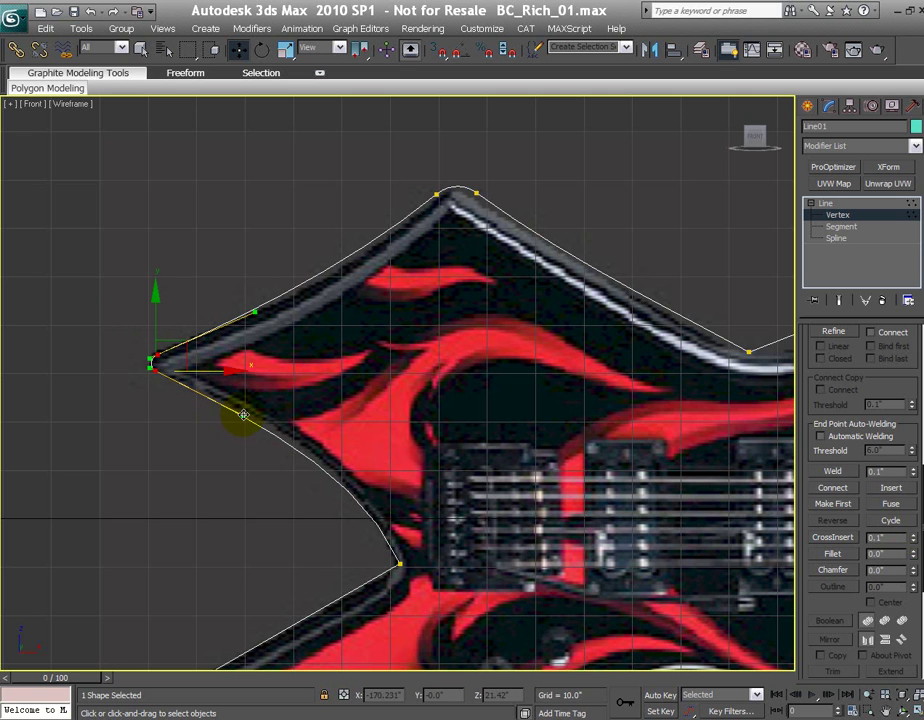
click(262, 532)
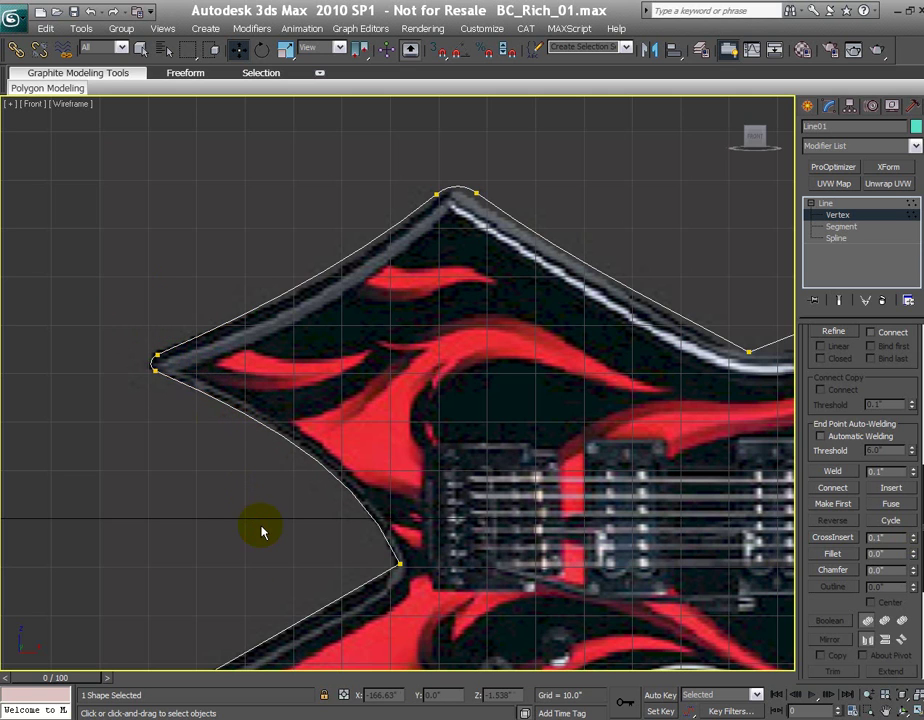
Adjust the Bezier handles and position of the rear notch vertex to round the notch along the reference
drag(436, 616, 376, 532)
drag(316, 614, 378, 661)
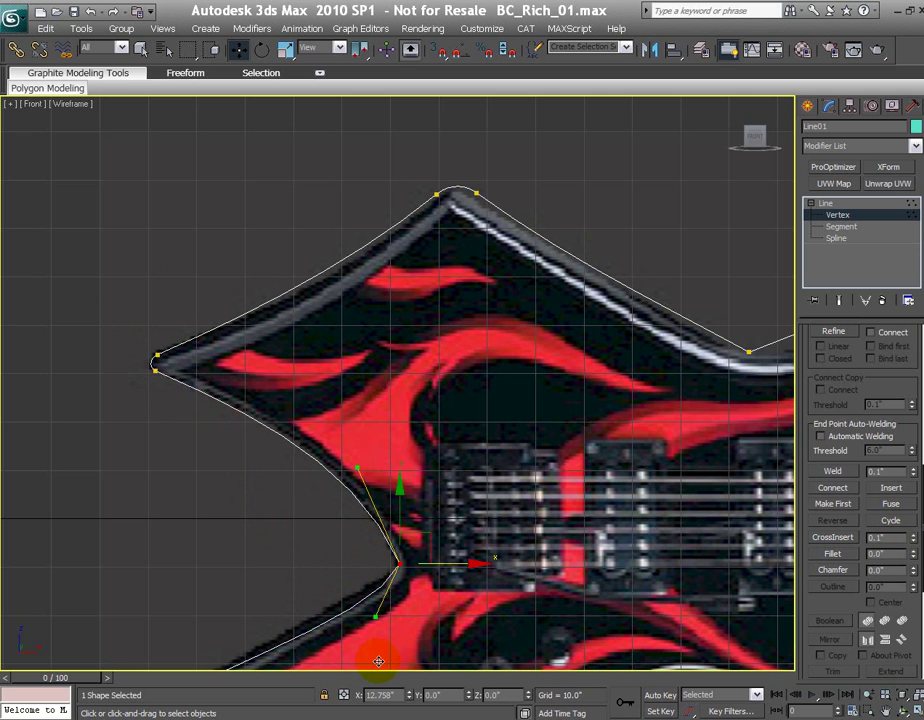
drag(355, 470, 366, 468)
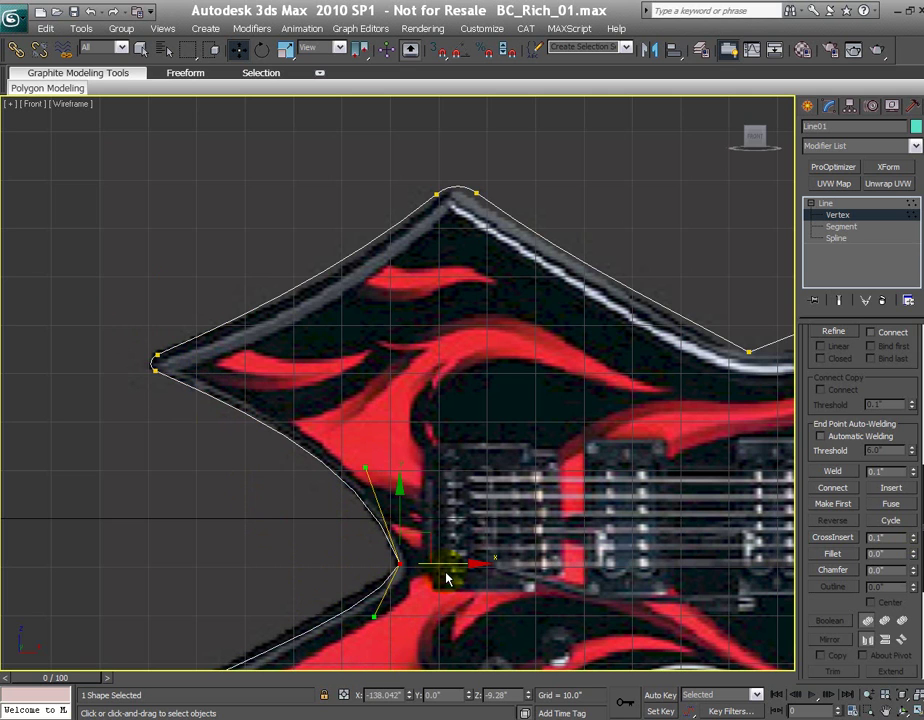
drag(452, 566, 446, 566)
drag(365, 614, 356, 615)
Curve the upper body edge between the waist vertex and the upper horn's corner using their facing Bezier handles
middle_drag(450, 628, 222, 581)
middle_drag(505, 432, 231, 558)
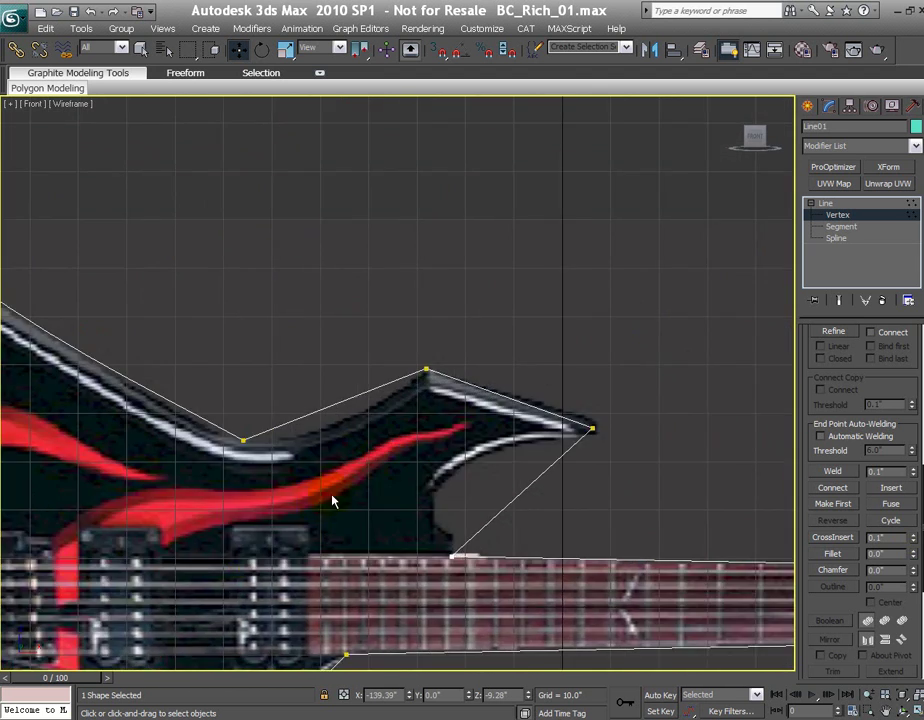
drag(229, 391, 309, 502)
drag(305, 413, 323, 447)
drag(410, 345, 452, 396)
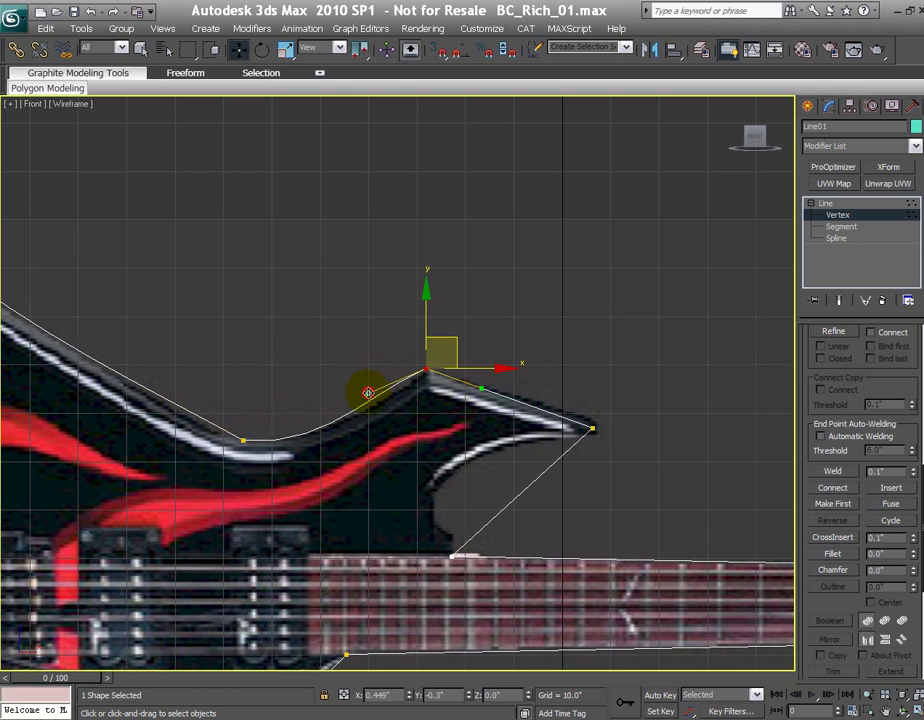
Raise the lower Bezier handle of the upper horn's tip vertex and fillet the tip
drag(586, 396, 624, 475)
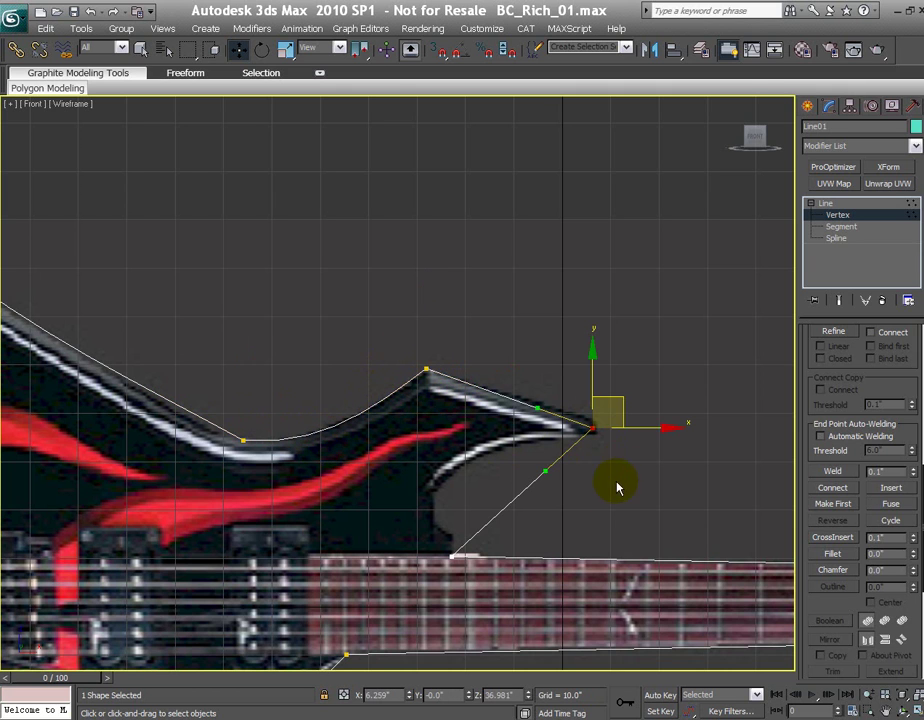
mouse_move(547, 473)
mouse_down()
mouse_move(532, 466)
mouse_move(526, 443)
mouse_move(545, 460)
mouse_up()
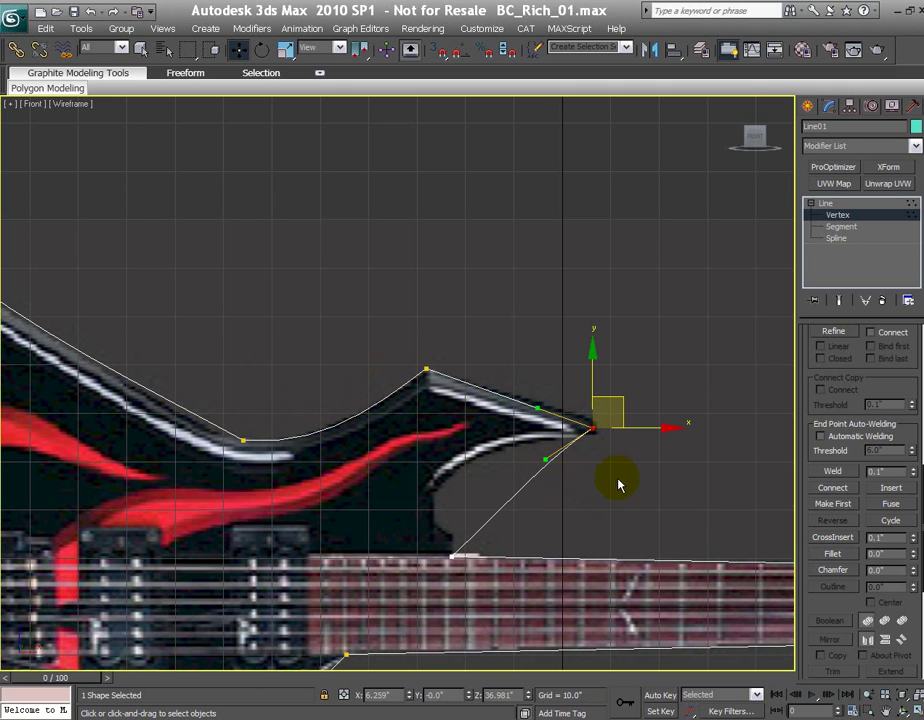
click(631, 474)
click(590, 428)
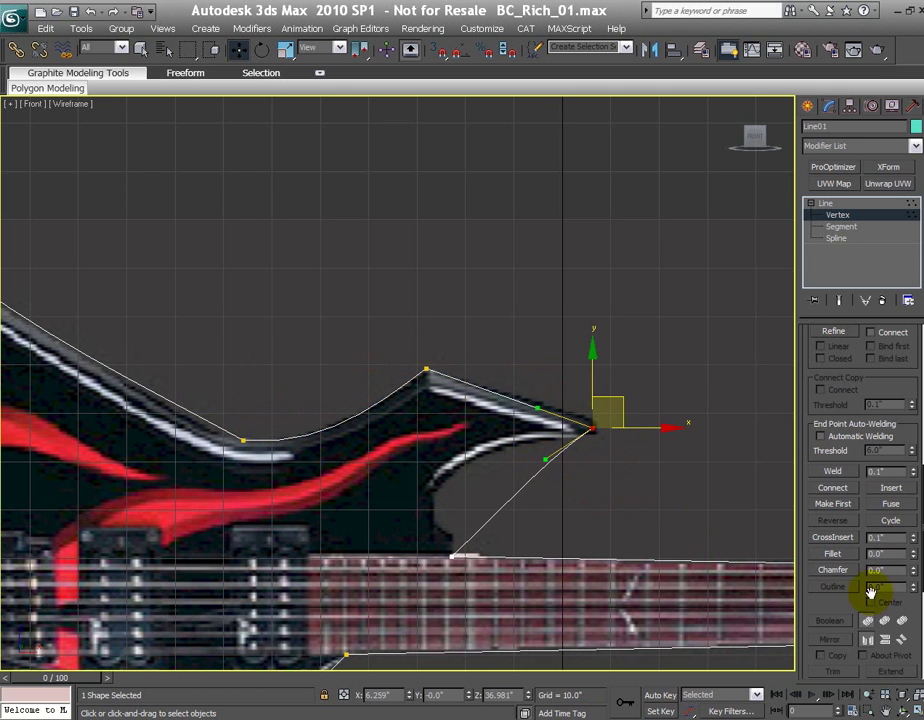
drag(914, 557, 912, 541)
Reposition the upper horn tip's fillet vertices and bend the lower vertex's handle so the horn's underside curves inward
drag(542, 389, 614, 464)
drag(599, 396, 615, 387)
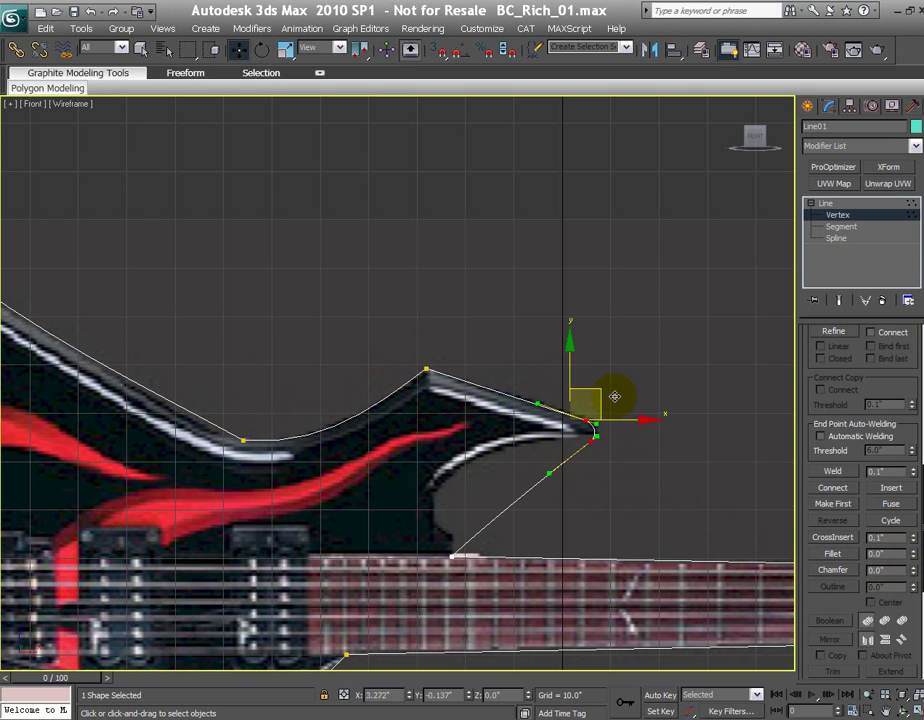
drag(607, 462, 616, 424)
drag(548, 468, 521, 430)
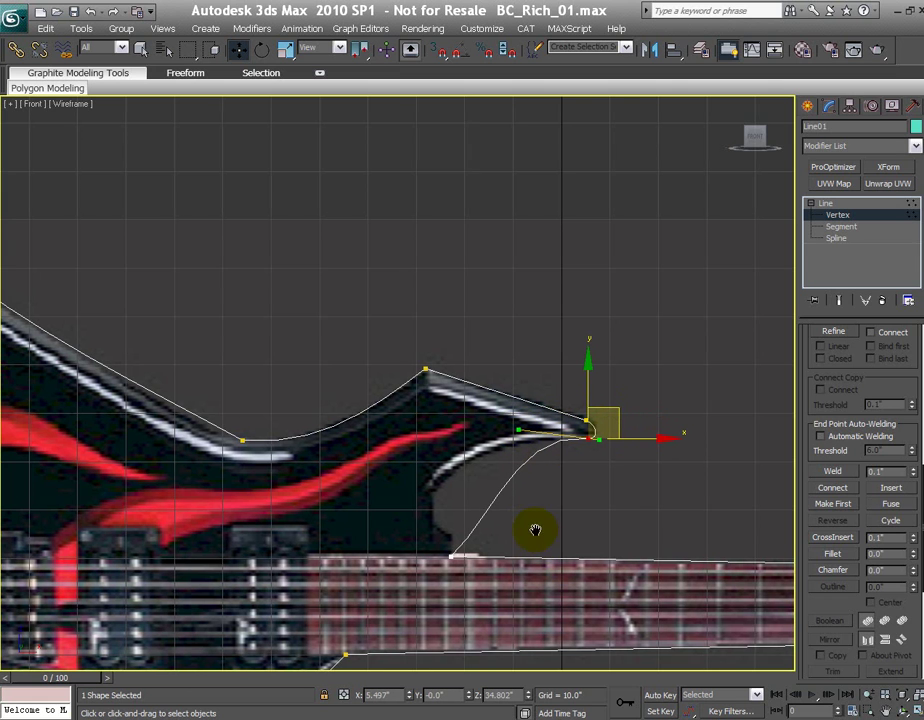
Add two vertices with Refine to the upper cutaway curve between the horn tip and the neck joint
middle_drag(540, 536, 544, 466)
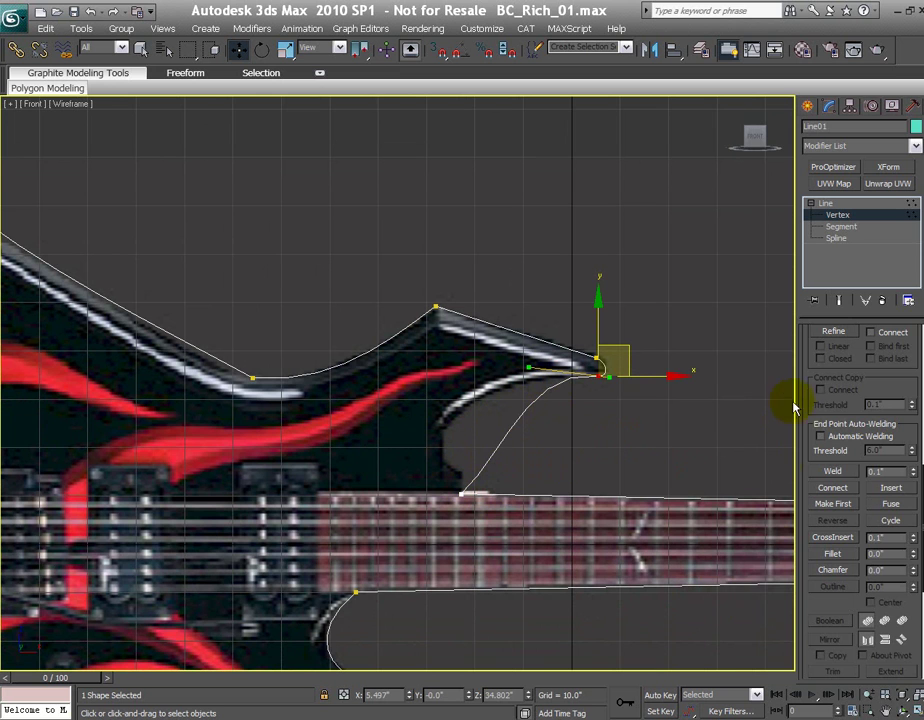
drag(803, 383, 800, 489)
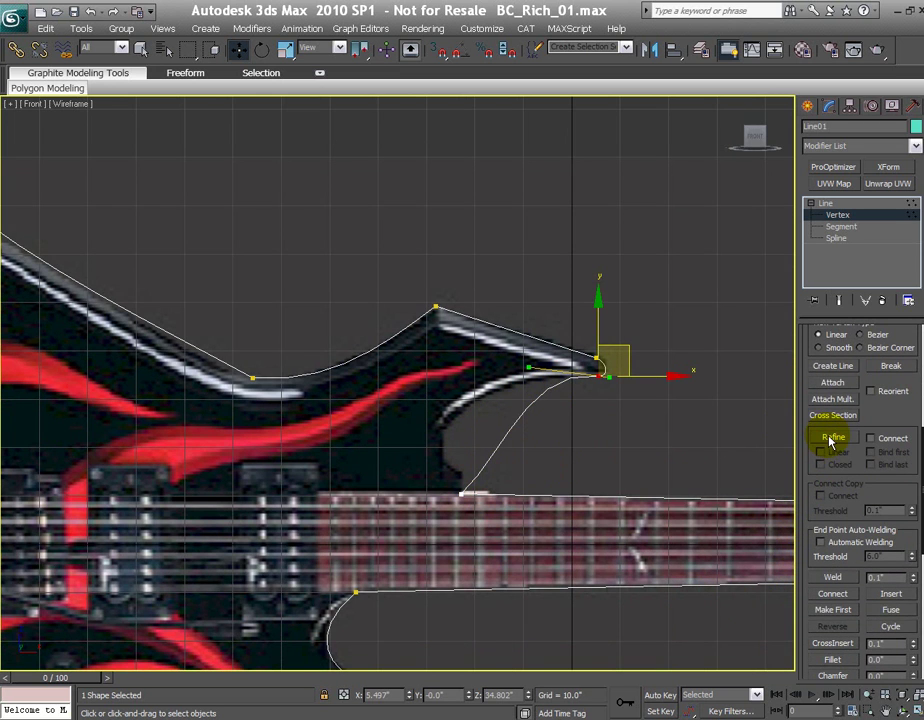
click(740, 440)
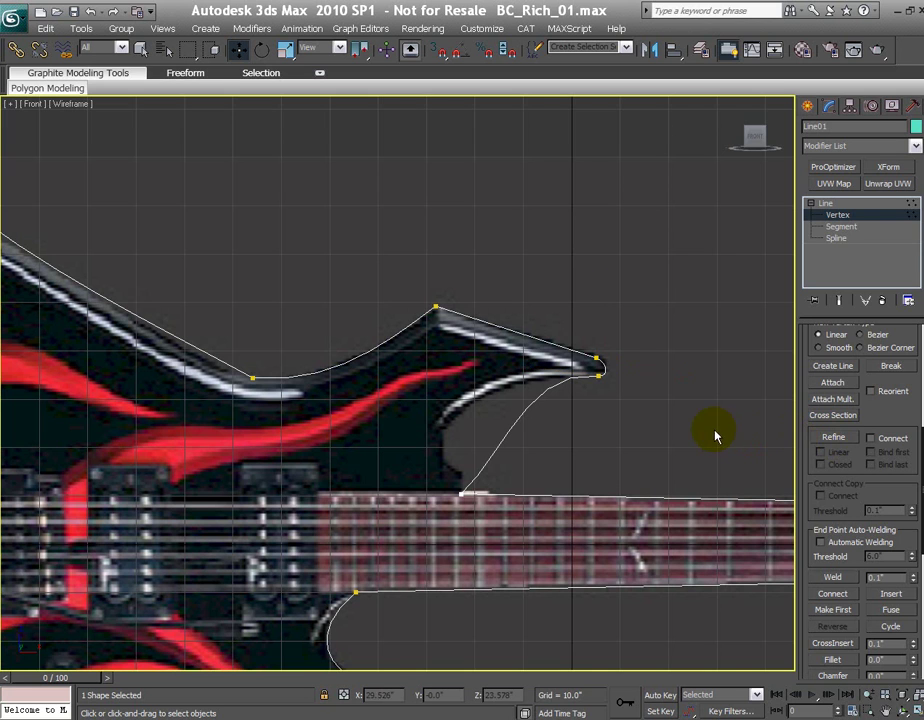
click(834, 438)
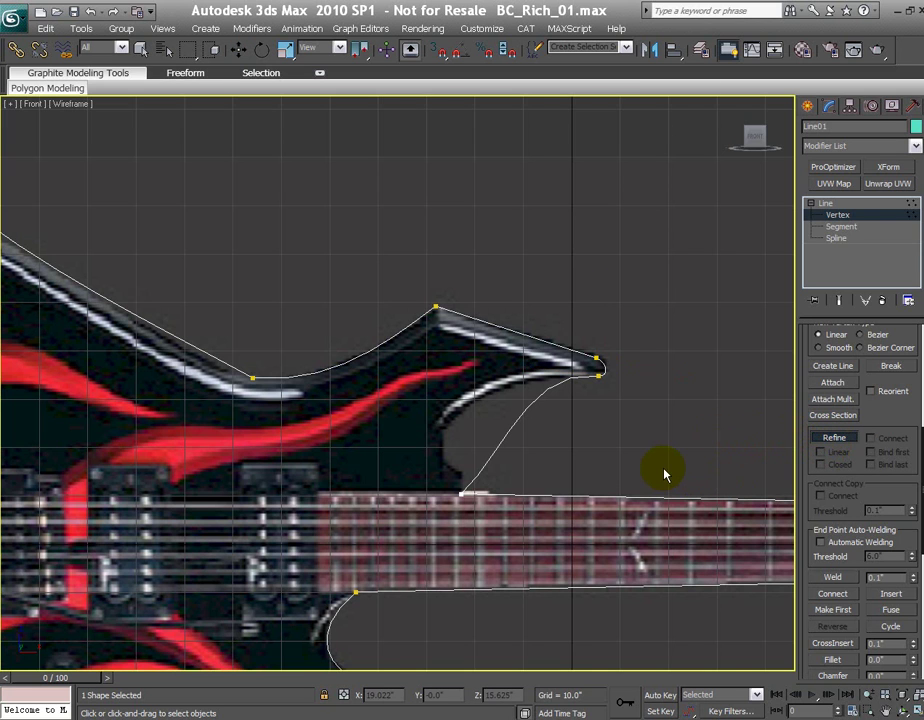
click(516, 420)
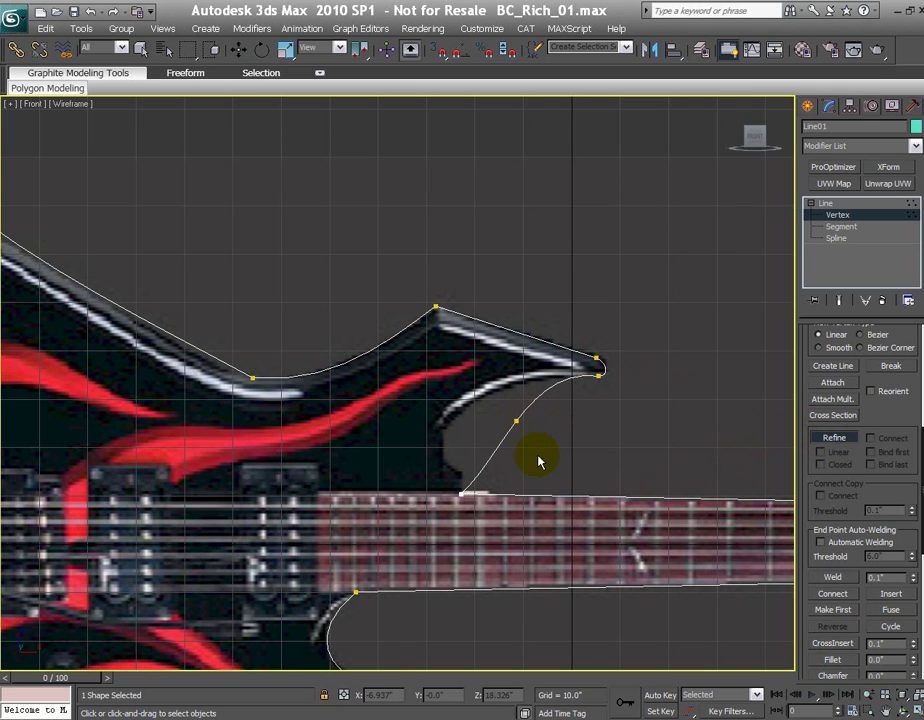
click(480, 472)
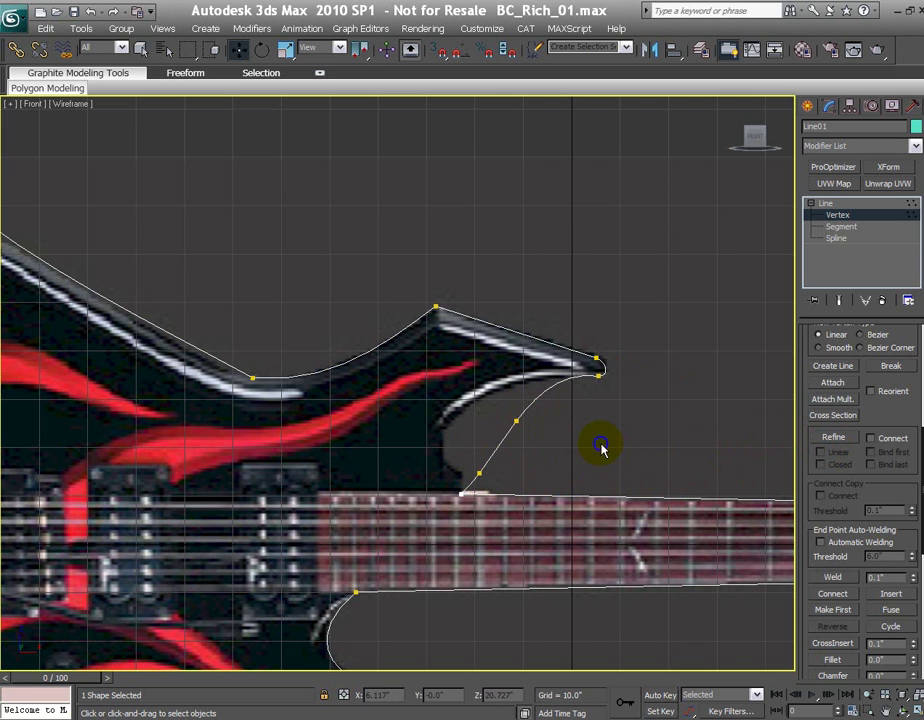
click(835, 437)
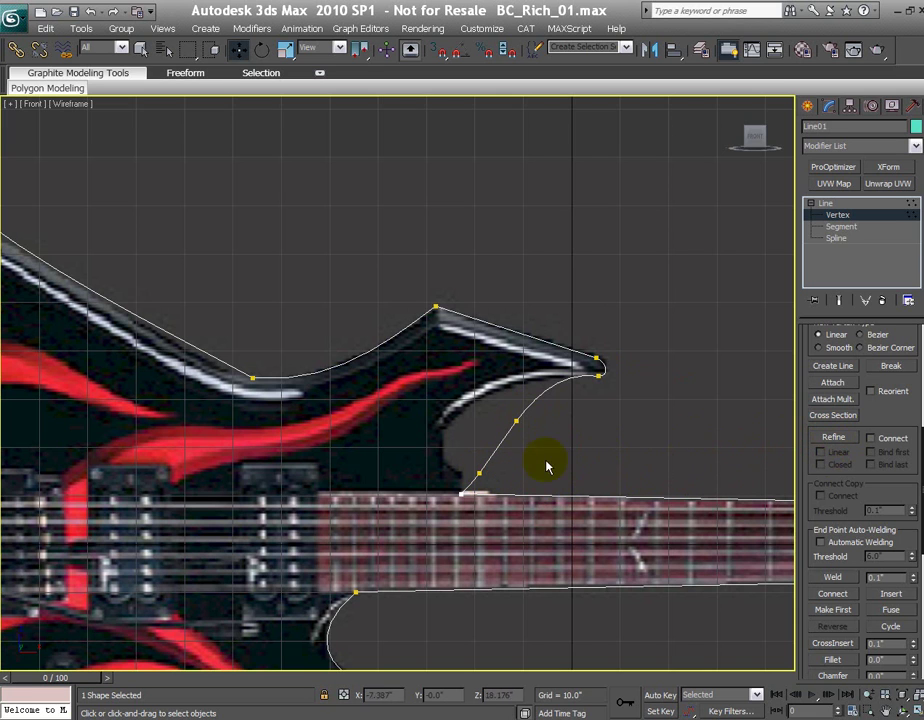
Move the two new cutaway vertices onto the reference edge and bend their Bezier handles to hollow out the upper cutaway
drag(514, 418, 510, 388)
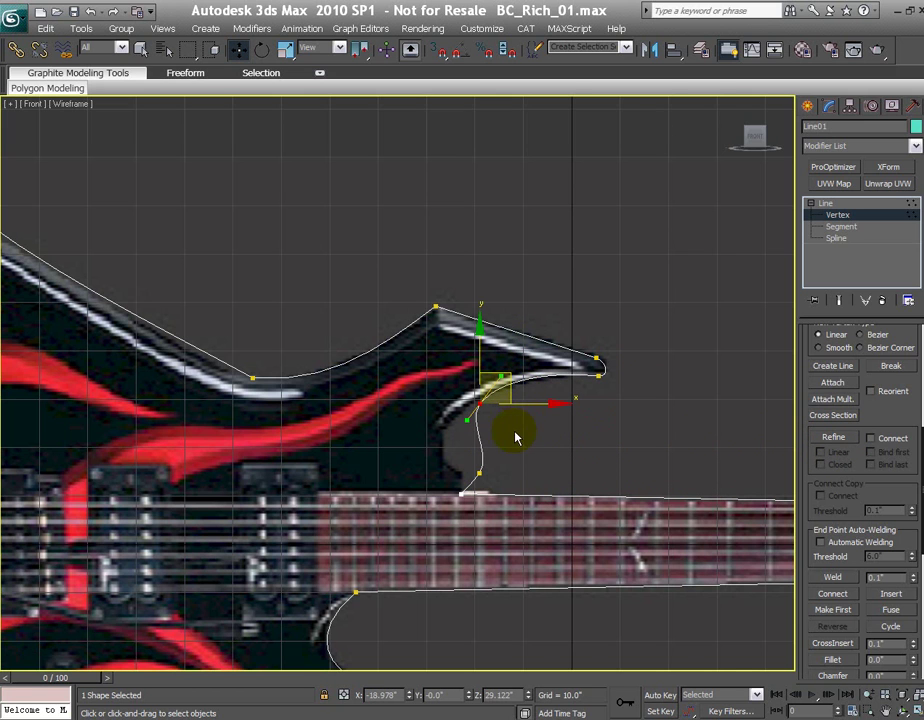
click(480, 473)
drag(529, 473, 411, 434)
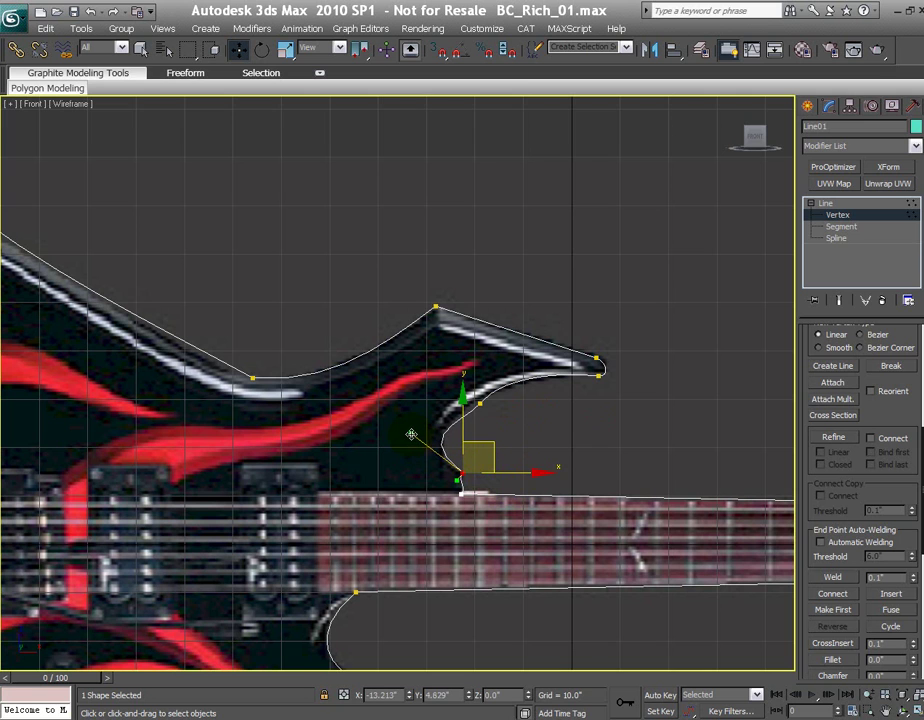
drag(496, 413, 505, 371)
click(482, 405)
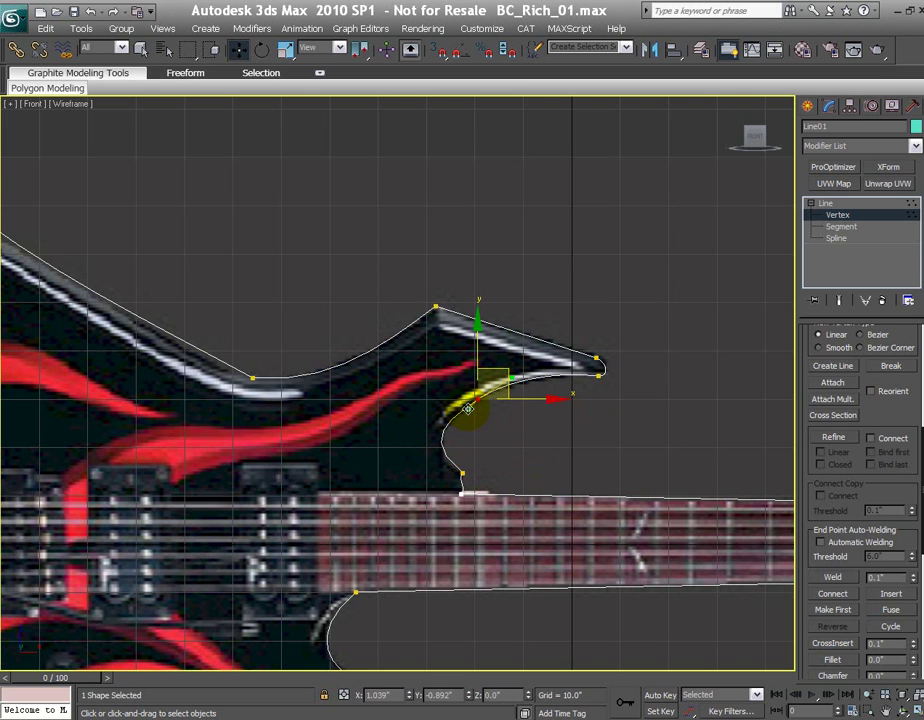
Fine-tune the Bezier handles of the lower cutaway vertex and the neck joint vertex so the short edge between them follows the reference
click(461, 474)
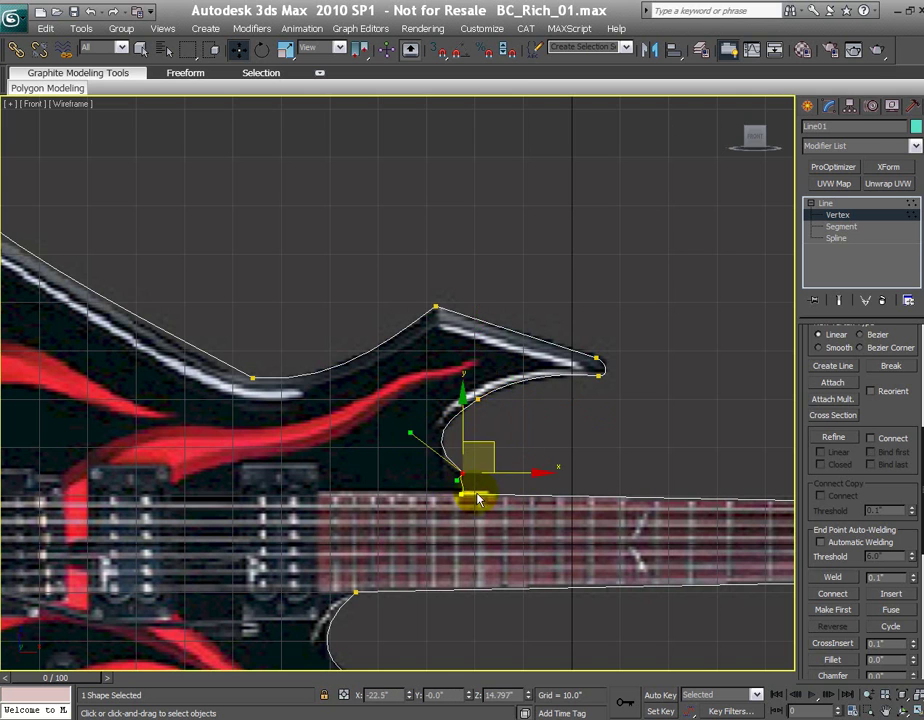
scroll(460, 470, up, 5)
middle_drag(695, 516, 652, 458)
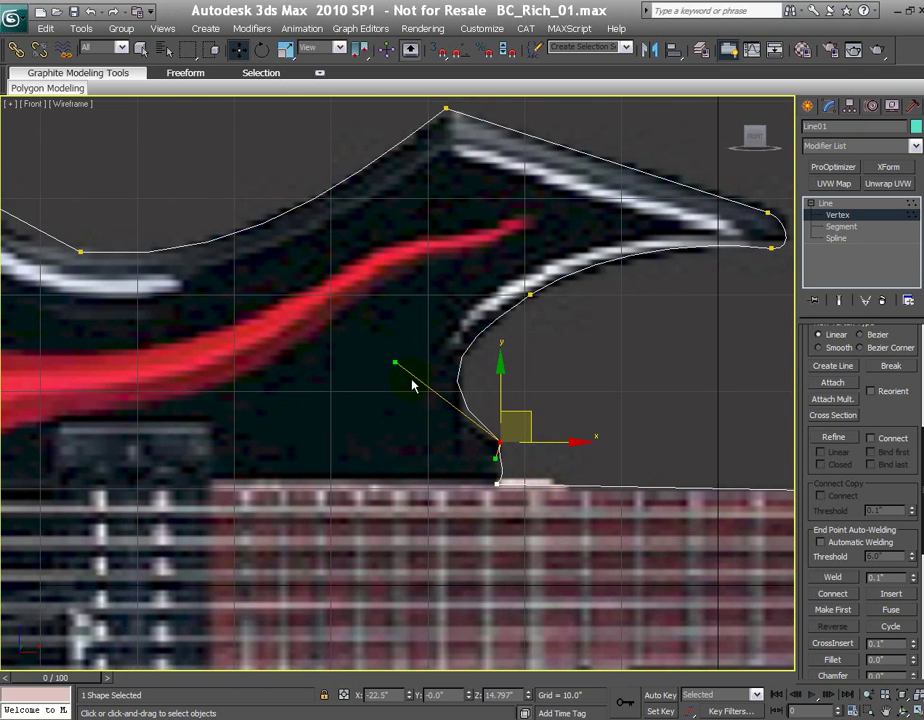
drag(393, 363, 400, 377)
drag(473, 471, 524, 516)
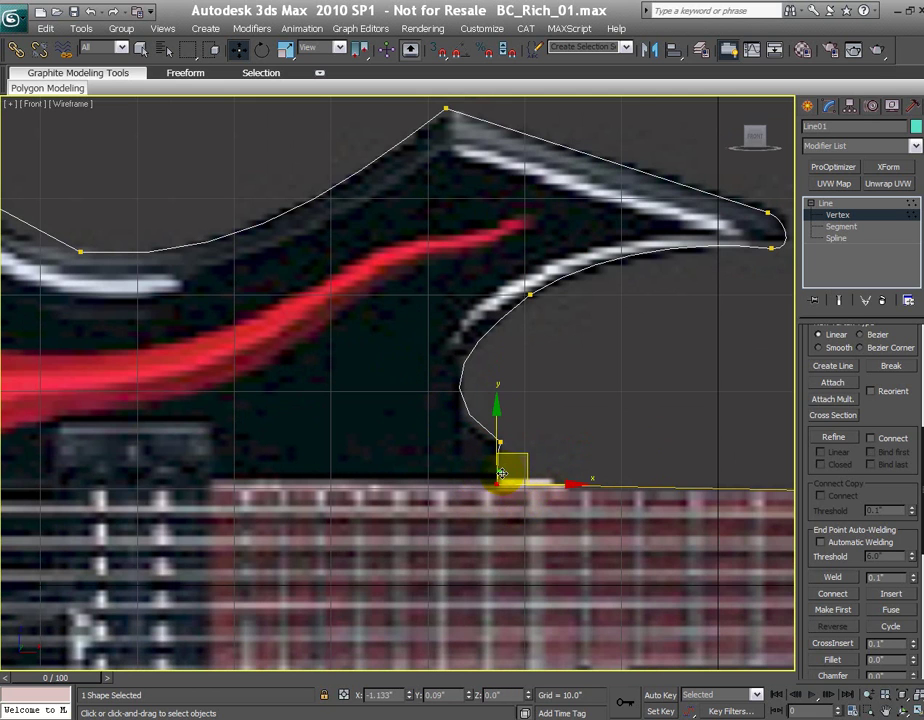
click(499, 442)
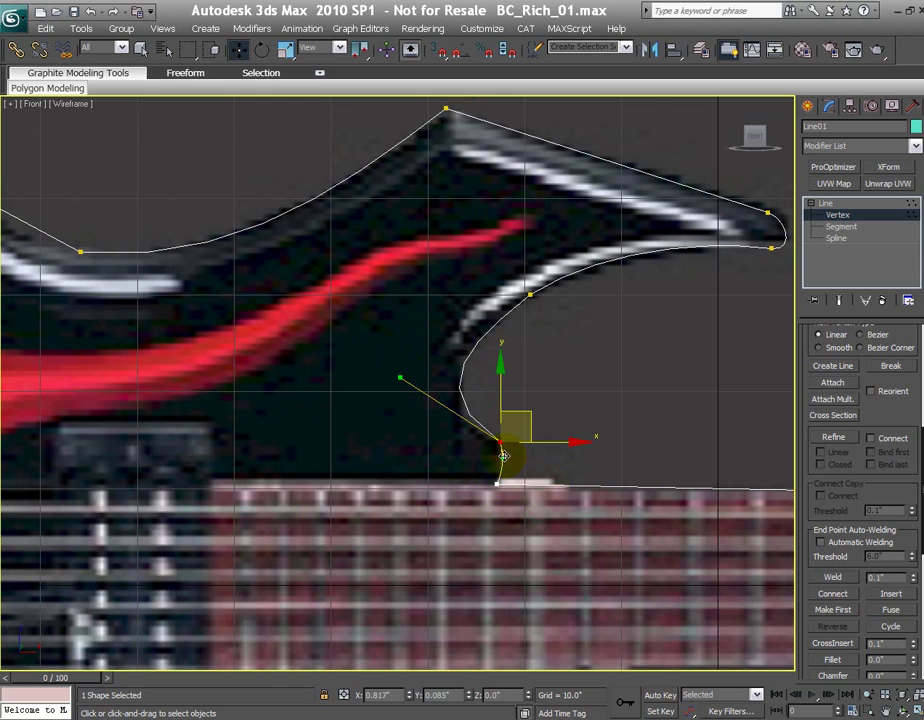
click(498, 484)
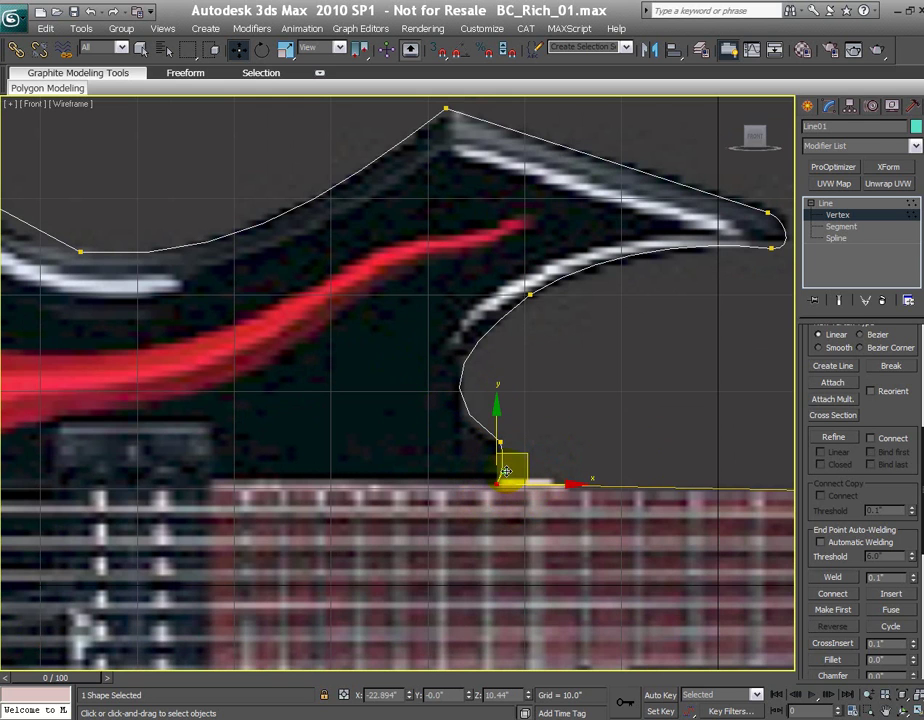
drag(504, 470, 502, 470)
click(499, 444)
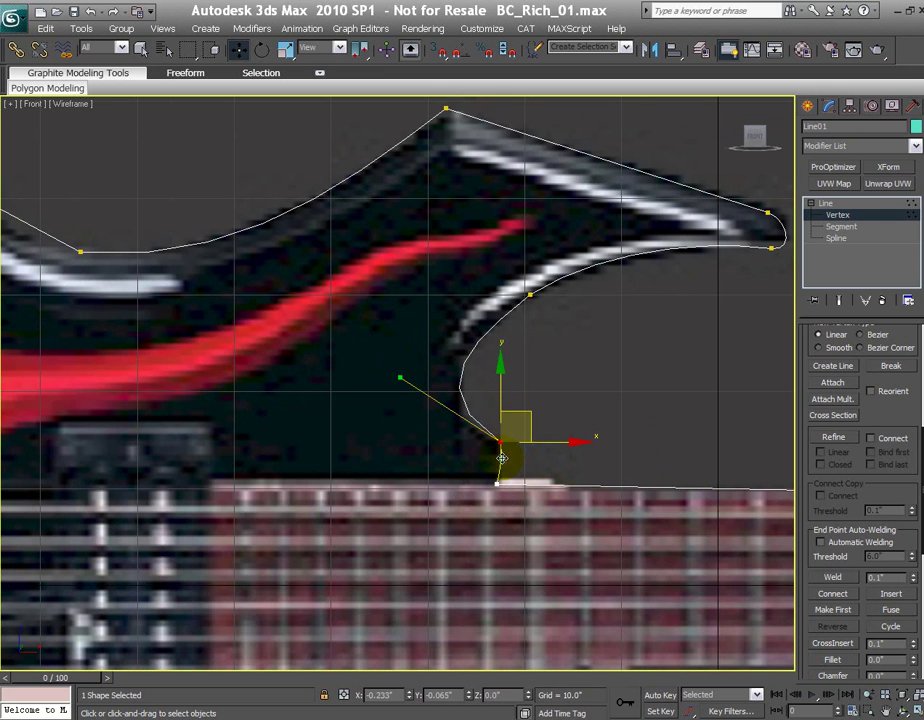
click(543, 470)
scroll(600, 450, down, 10)
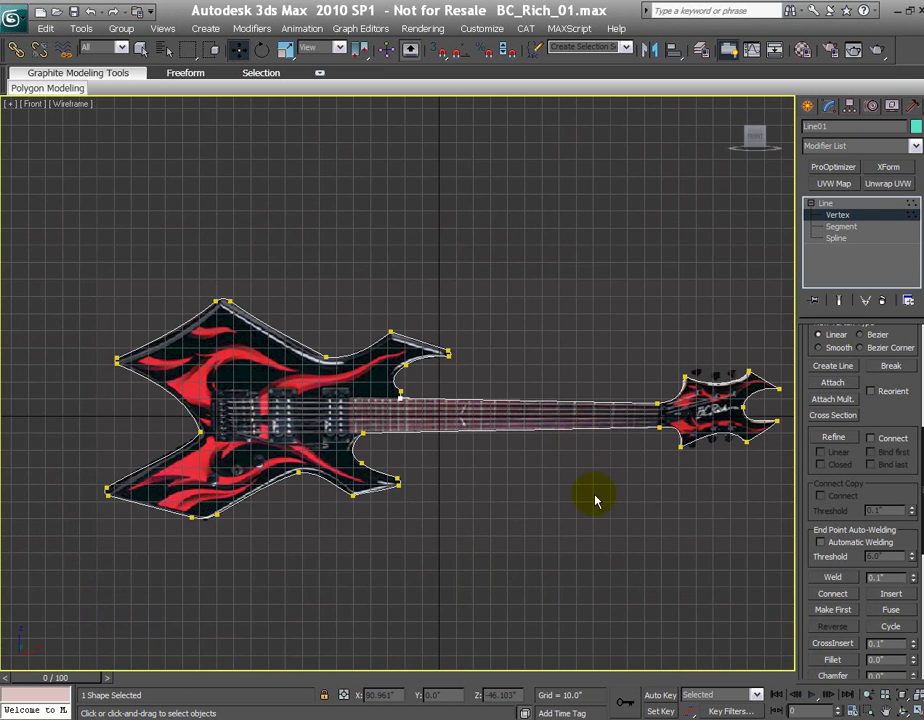
middle_drag(598, 468, 527, 452)
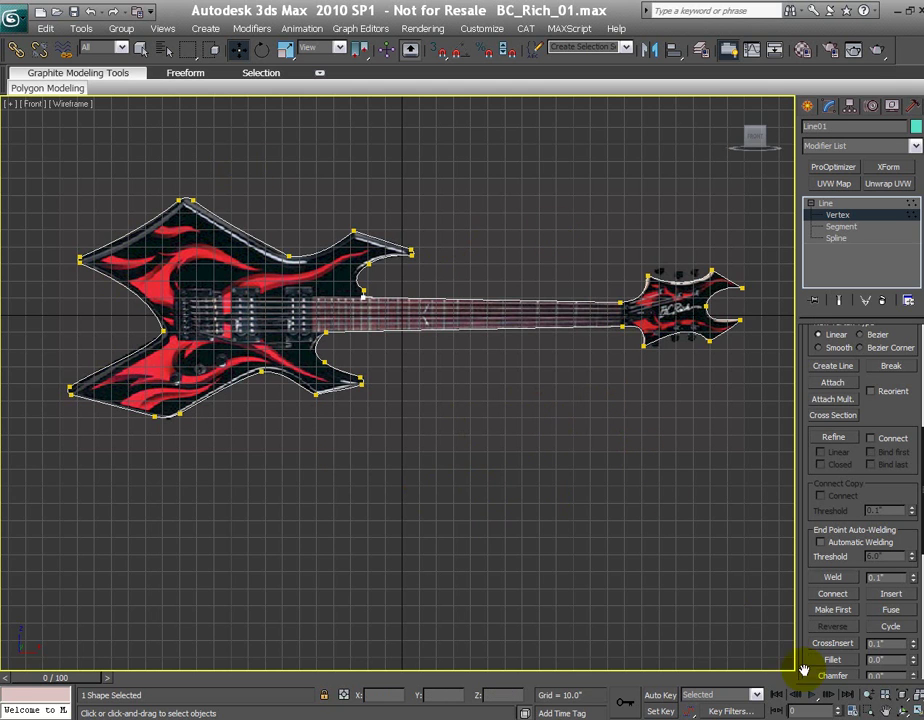
right_click(822, 716)
click(790, 637)
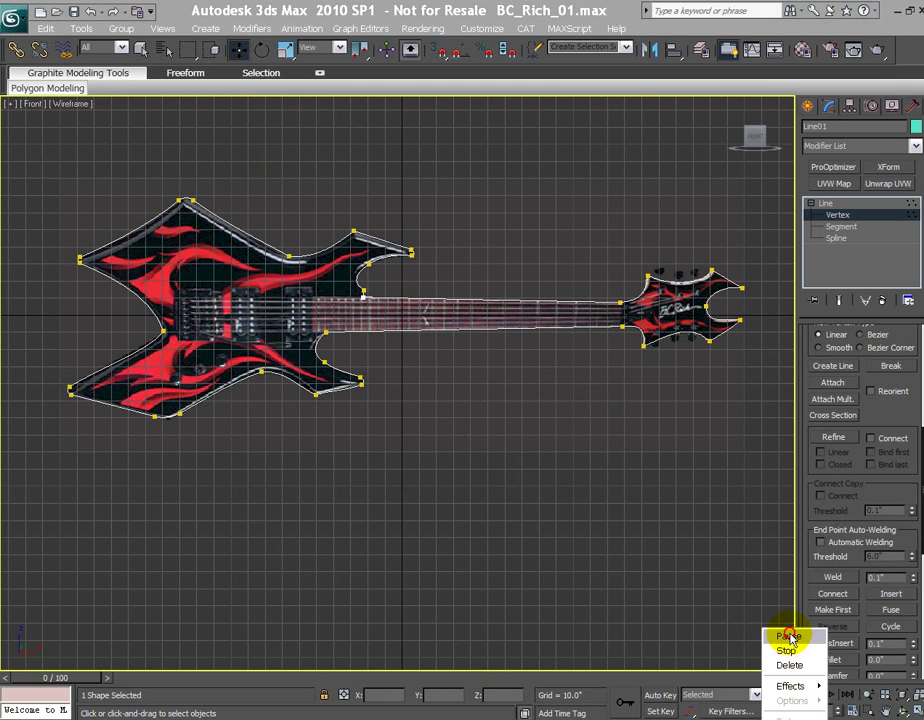
click(789, 637)
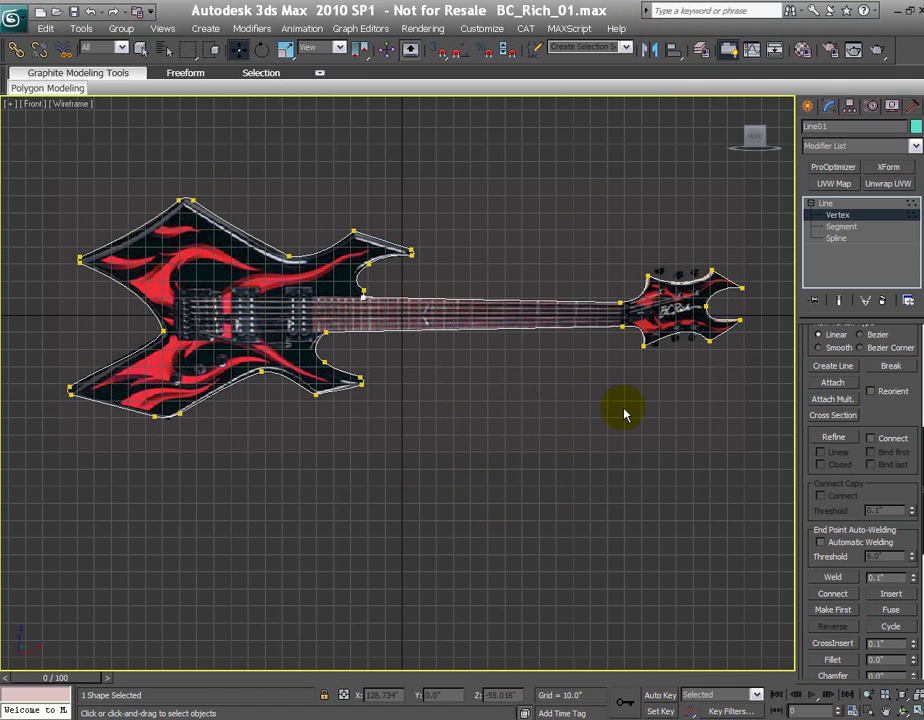
Lower the two fillet vertices at the upper wing's peak slightly so the rounded corner sits on the reference edge
mouse_move(683, 423)
middle_down()
mouse_move(476, 425)
mouse_move(689, 427)
middle_up()
middle_drag(540, 428, 626, 441)
middle_drag(304, 303, 484, 387)
scroll(484, 387, up, 3)
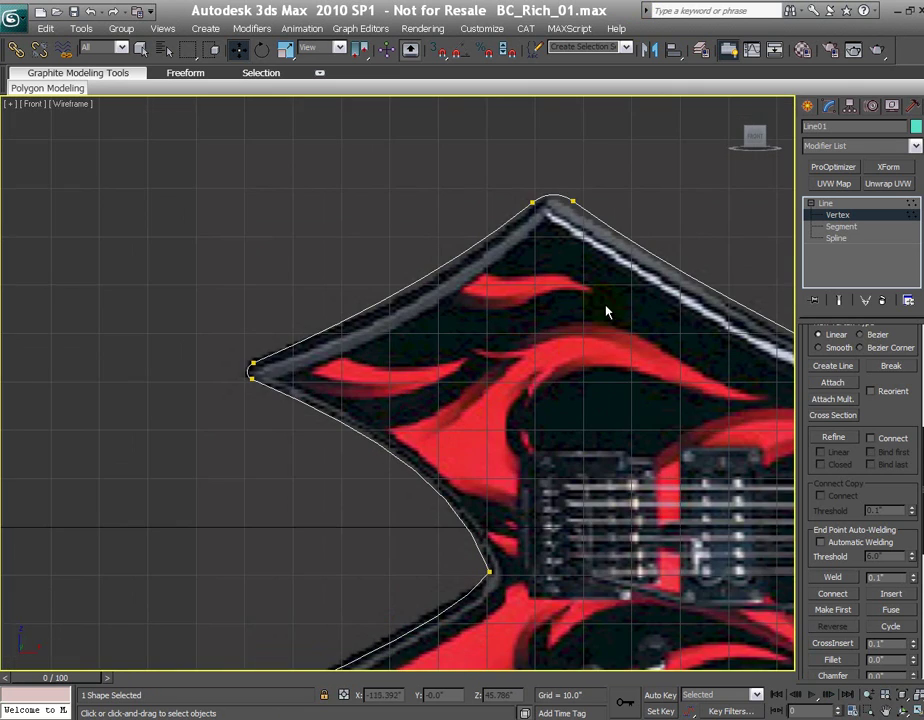
middle_drag(589, 308, 505, 315)
drag(476, 188, 505, 223)
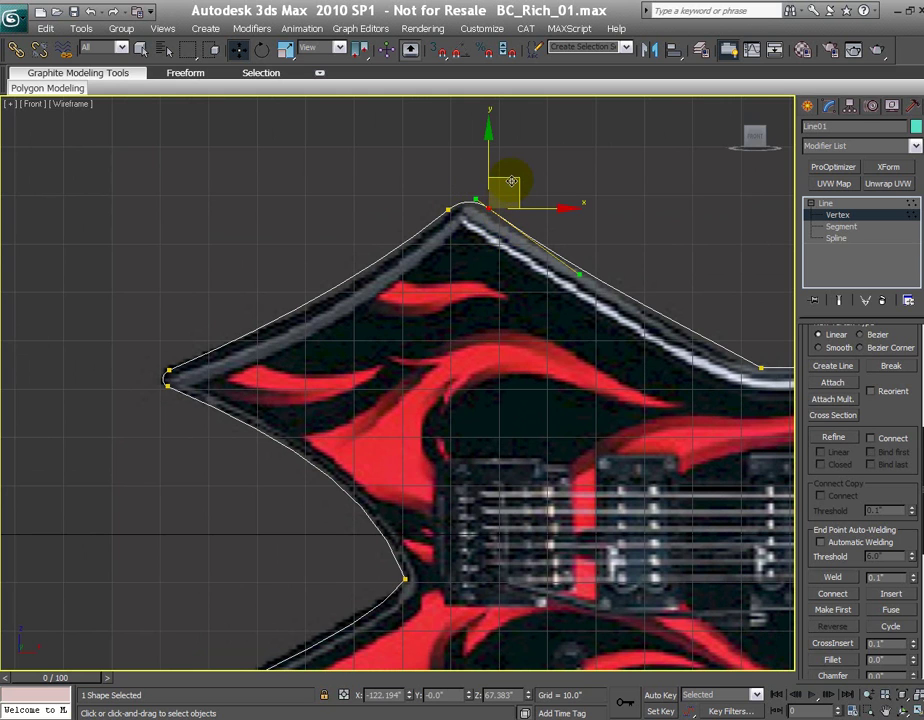
drag(511, 178, 511, 187)
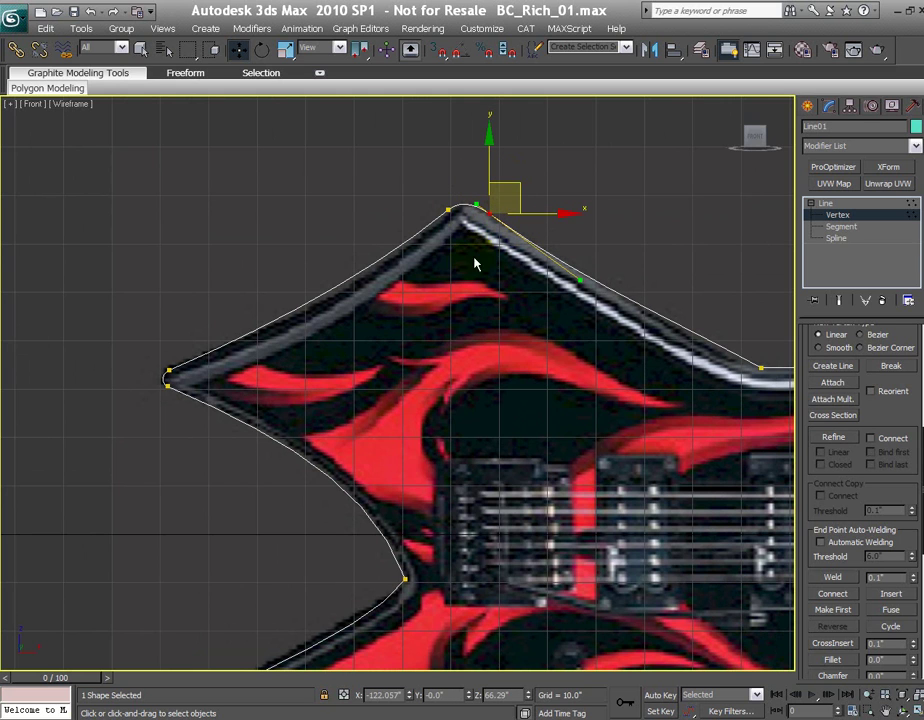
click(450, 211)
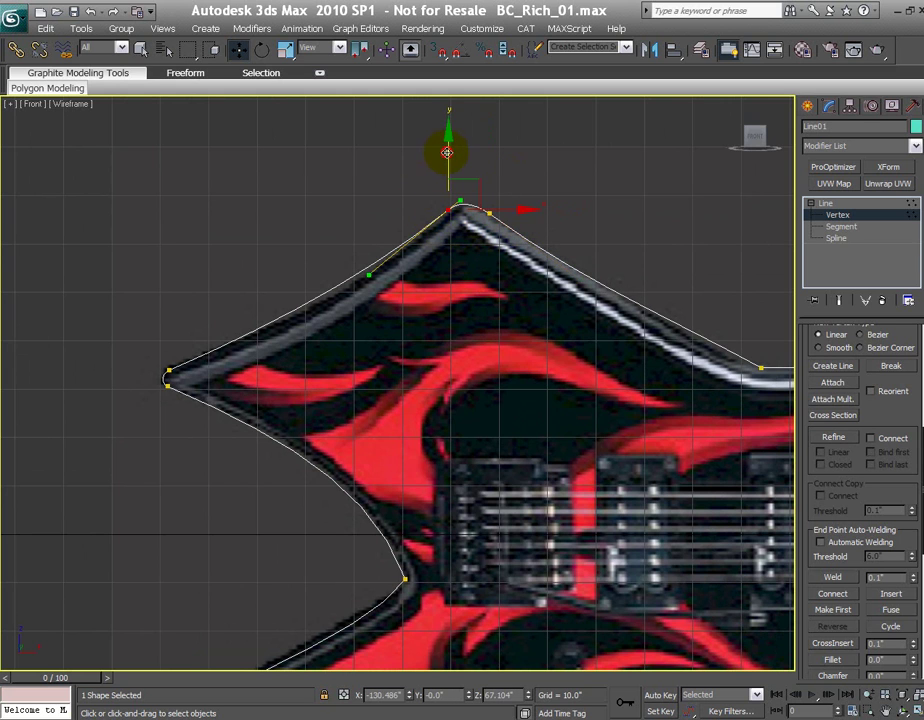
drag(448, 158, 449, 158)
Lower the Bezier handle of the upper waist vertex that faces the upper wing to bring the edge closer to the reference
middle_drag(674, 401, 485, 371)
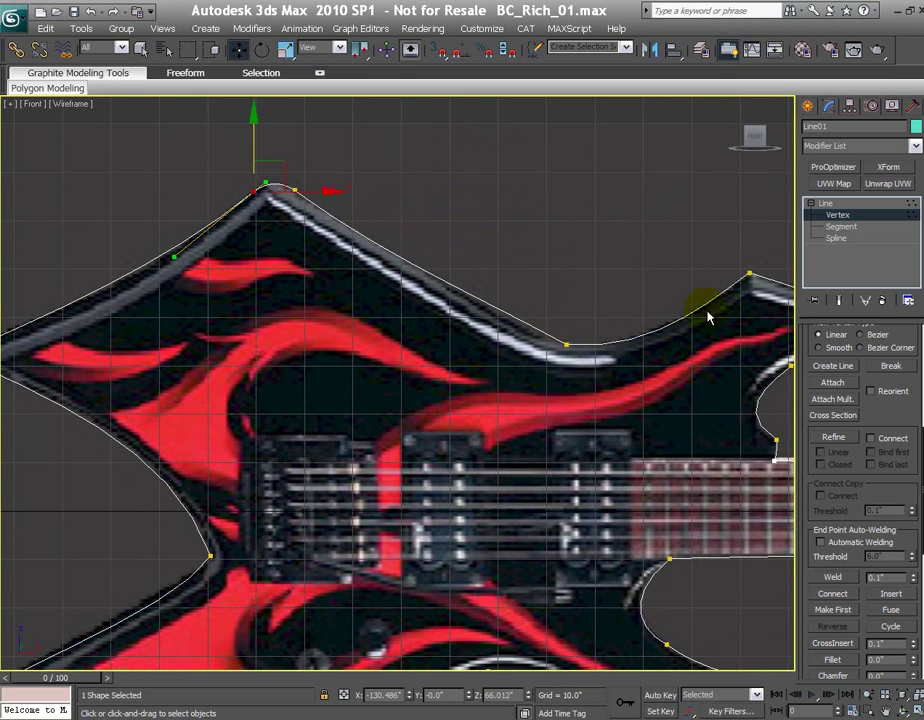
drag(555, 314, 599, 380)
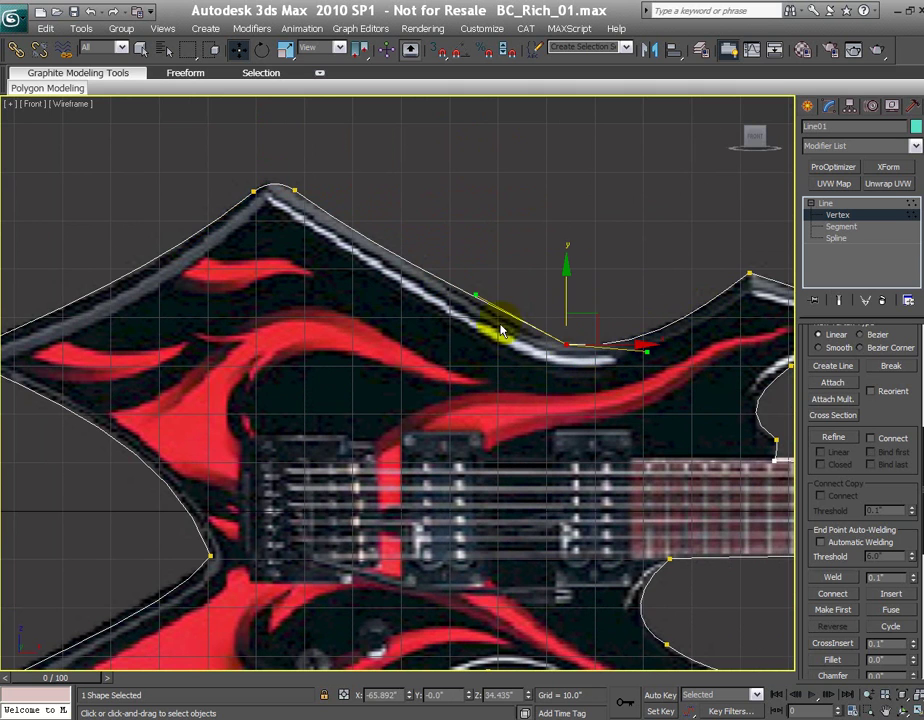
drag(476, 294, 476, 307)
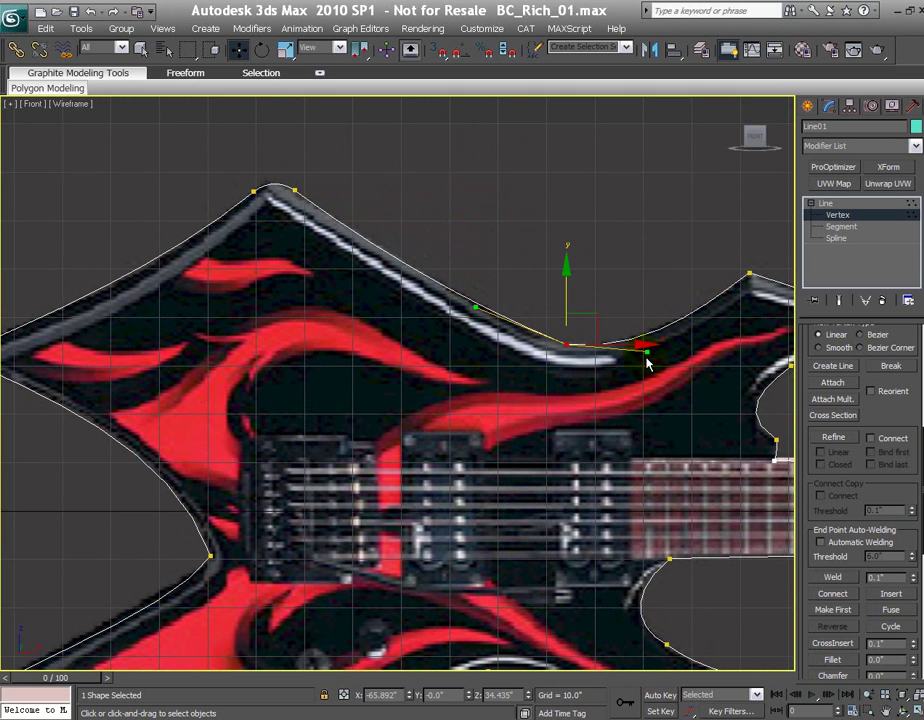
click(674, 394)
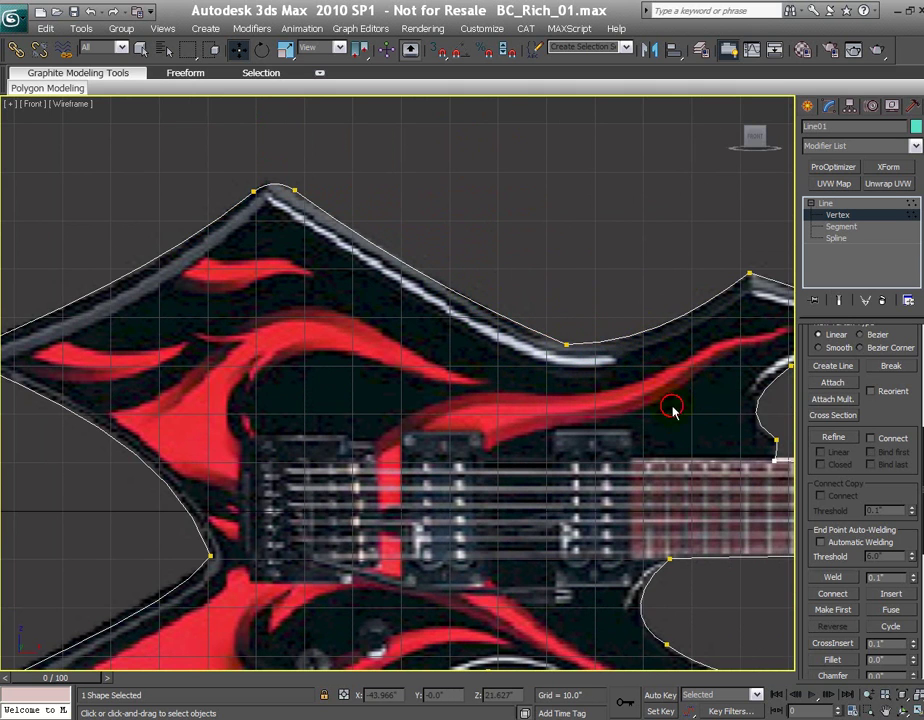
Level the waist vertex's horn-side handle, shift the vertex toward the upper horn, and flatten its wing-side handle to smooth the waist curve
drag(550, 363, 616, 331)
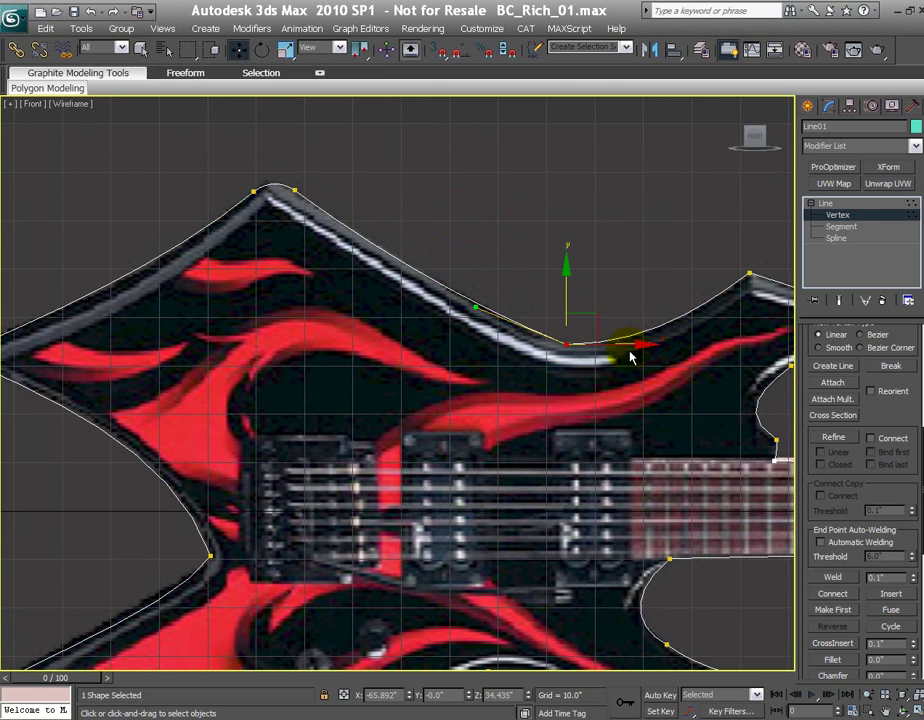
scroll(634, 372, up, 8)
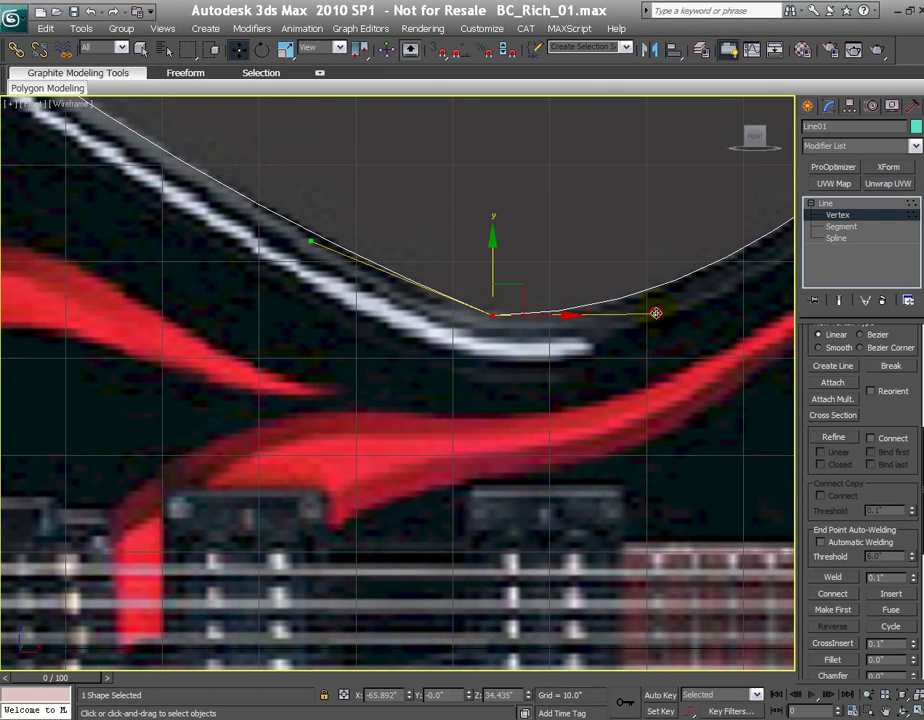
mouse_move(655, 313)
mouse_down()
mouse_move(654, 305)
mouse_move(652, 318)
mouse_up()
middle_drag(551, 347, 511, 338)
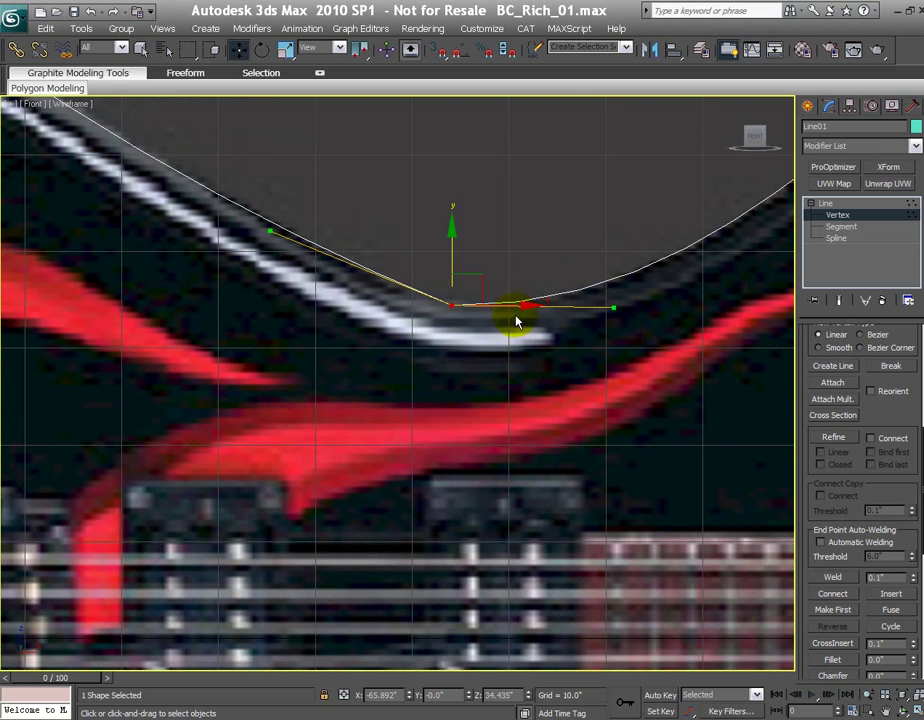
mouse_move(509, 305)
mouse_down()
mouse_move(537, 310)
mouse_move(505, 313)
mouse_up()
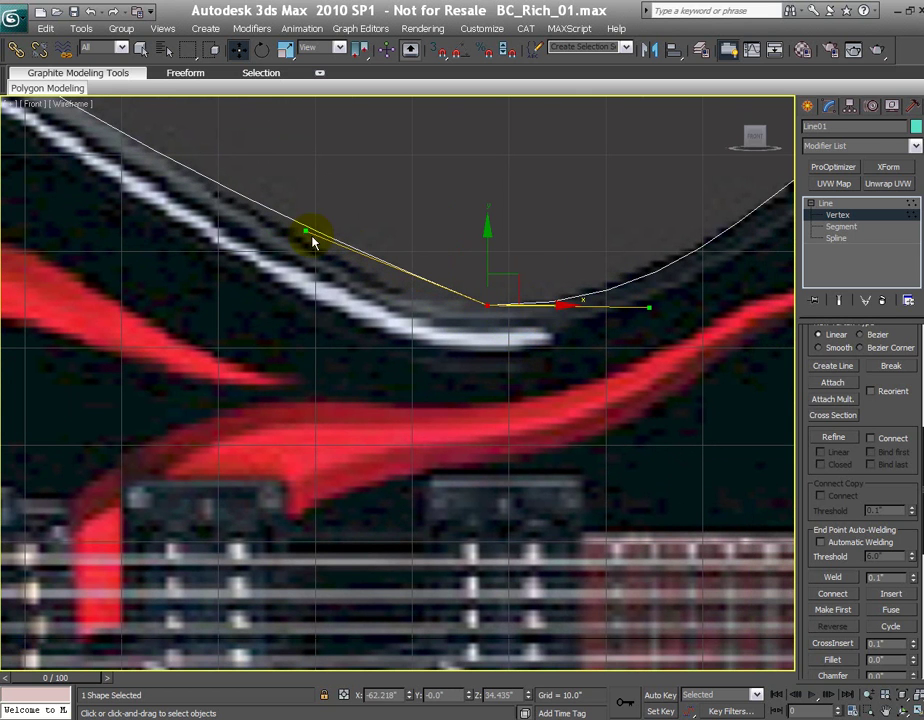
mouse_move(312, 263)
mouse_down()
mouse_move(309, 243)
mouse_move(308, 282)
mouse_move(309, 267)
mouse_up()
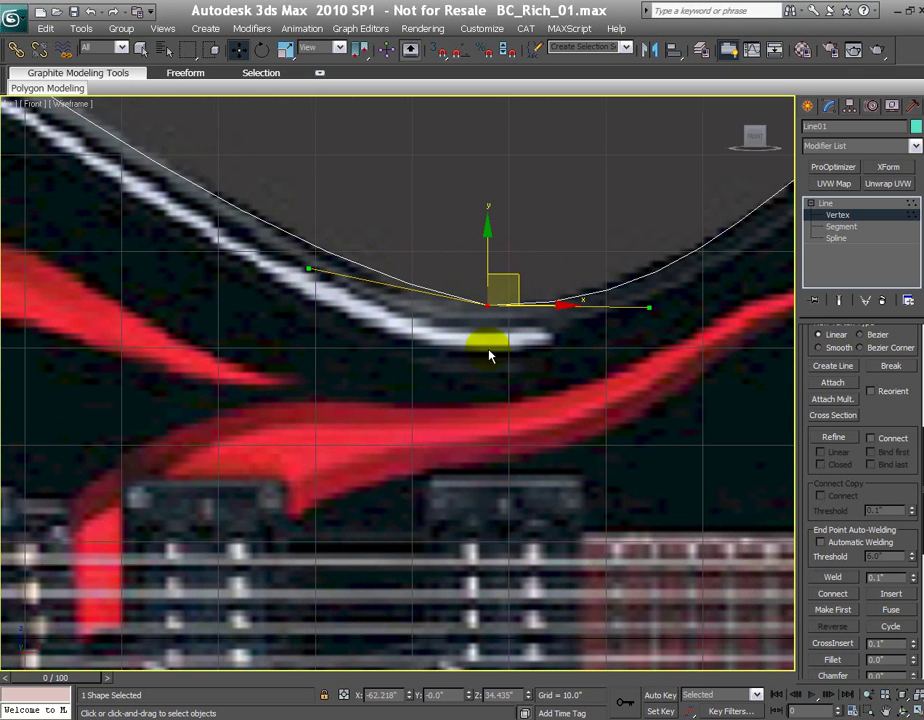
Lower the fillet vertex on the waist side of the lower wing's rounded corner and tilt its Bezier handle to follow the reference
scroll(441, 324, down, 4)
middle_drag(520, 387, 526, 280)
middle_drag(294, 352, 532, 283)
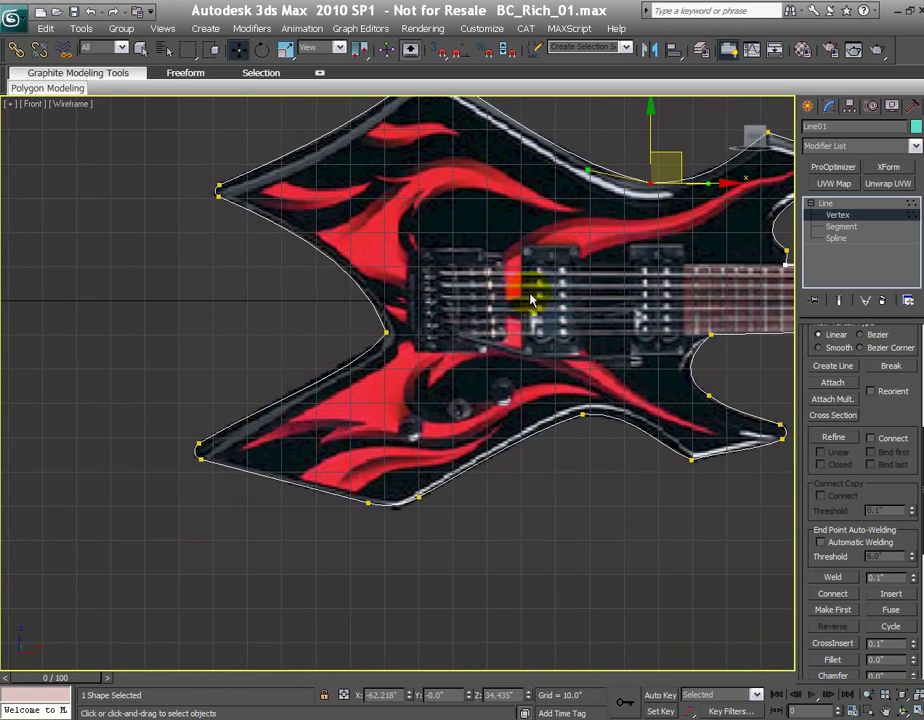
middle_drag(495, 516, 517, 397)
scroll(517, 397, up, 5)
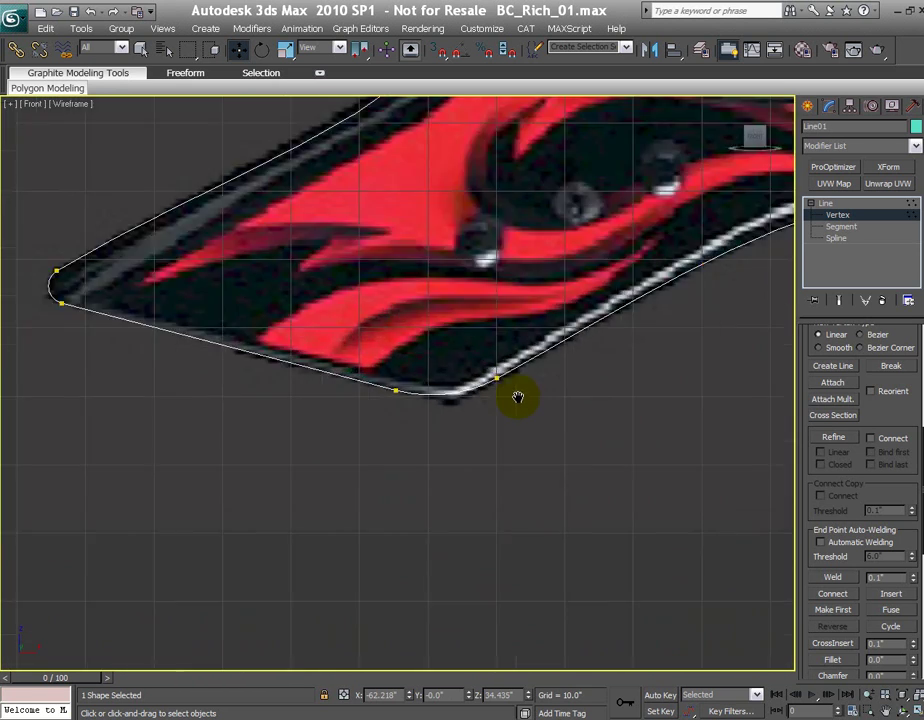
drag(369, 377, 433, 429)
drag(476, 353, 522, 408)
drag(497, 324, 493, 331)
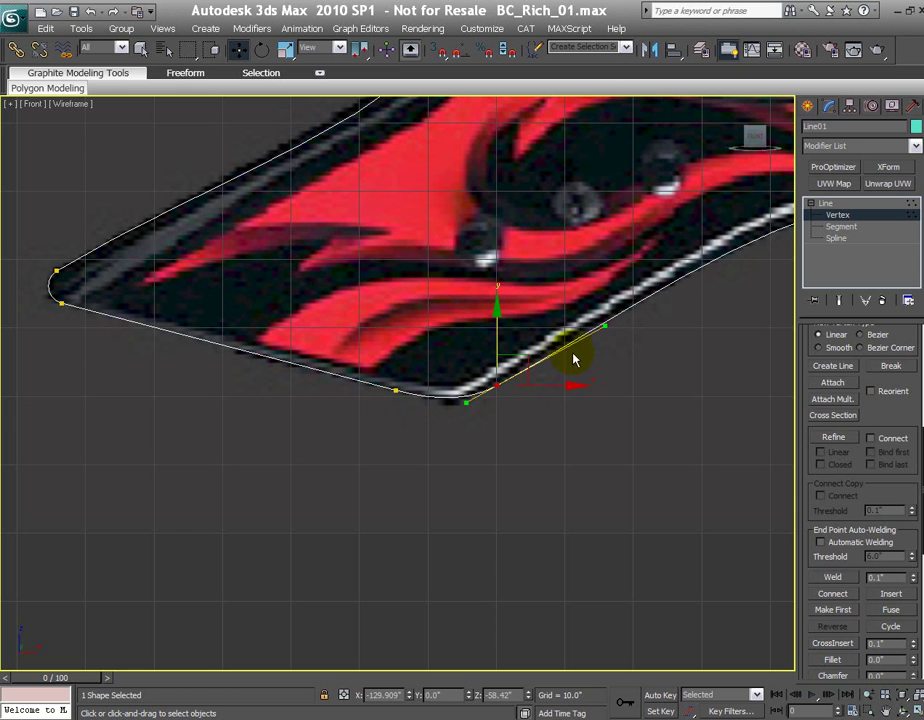
drag(466, 404, 465, 411)
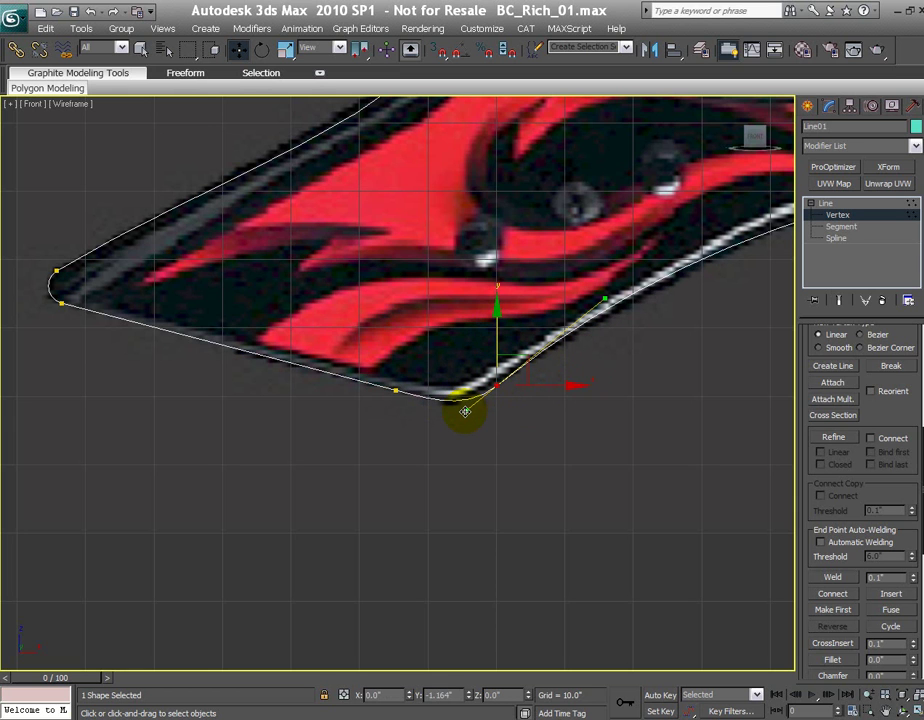
Adjust the waist-side Bezier handle of the lower horn's bottom corner vertex so the outline follows the reference edge
middle_drag(649, 439, 472, 445)
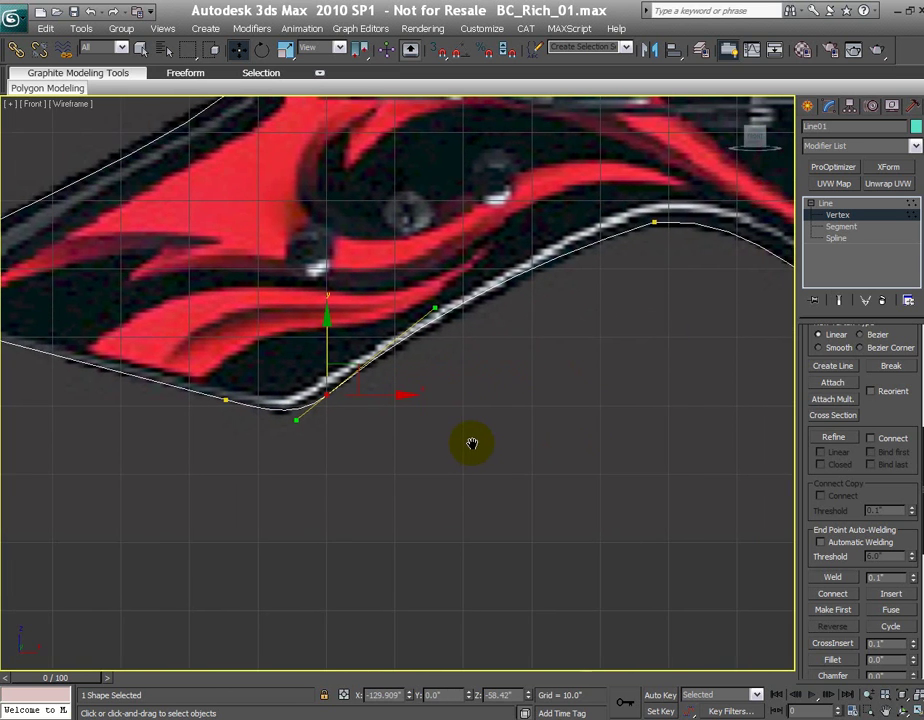
scroll(470, 443, down, 2)
middle_drag(646, 420, 392, 455)
drag(481, 407, 505, 371)
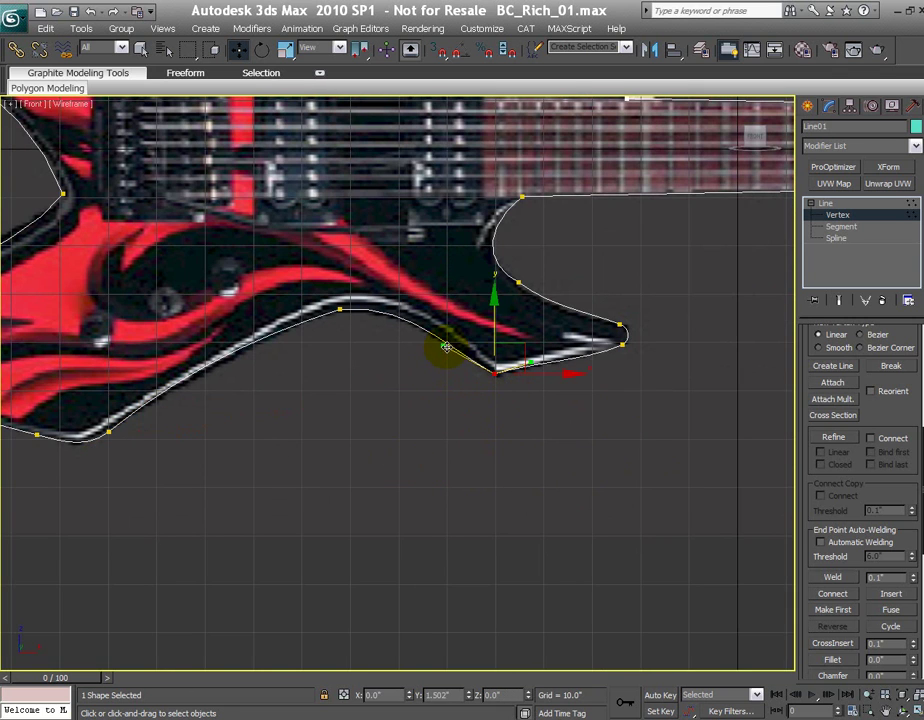
click(524, 423)
drag(476, 363, 540, 386)
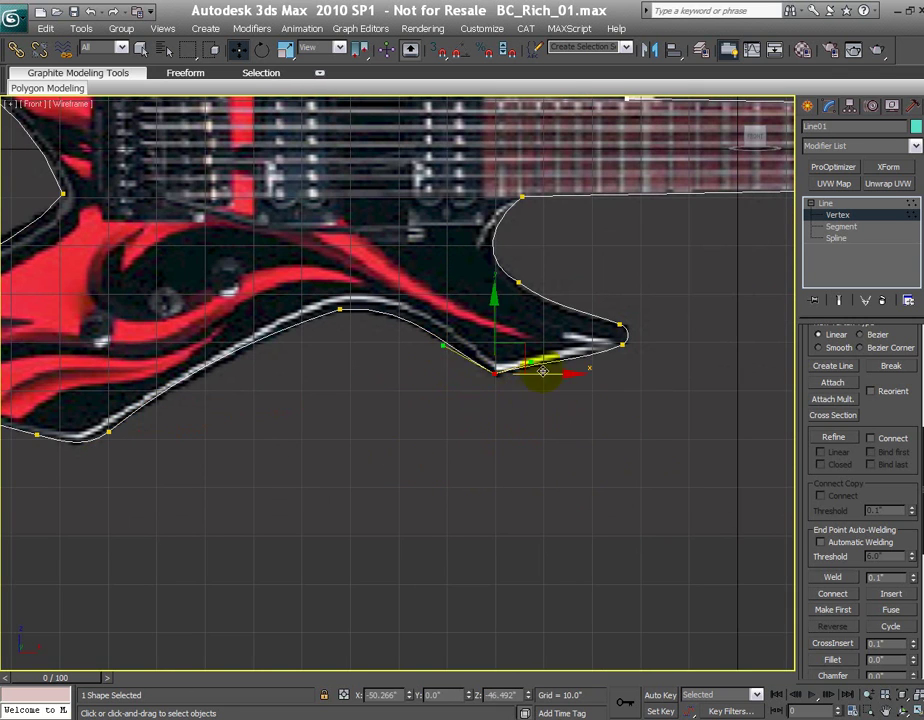
click(528, 455)
Shift the lower cutaway vertex down toward the horn tip and adjust both its Bezier handles to match the reference curve
middle_drag(622, 432, 241, 488)
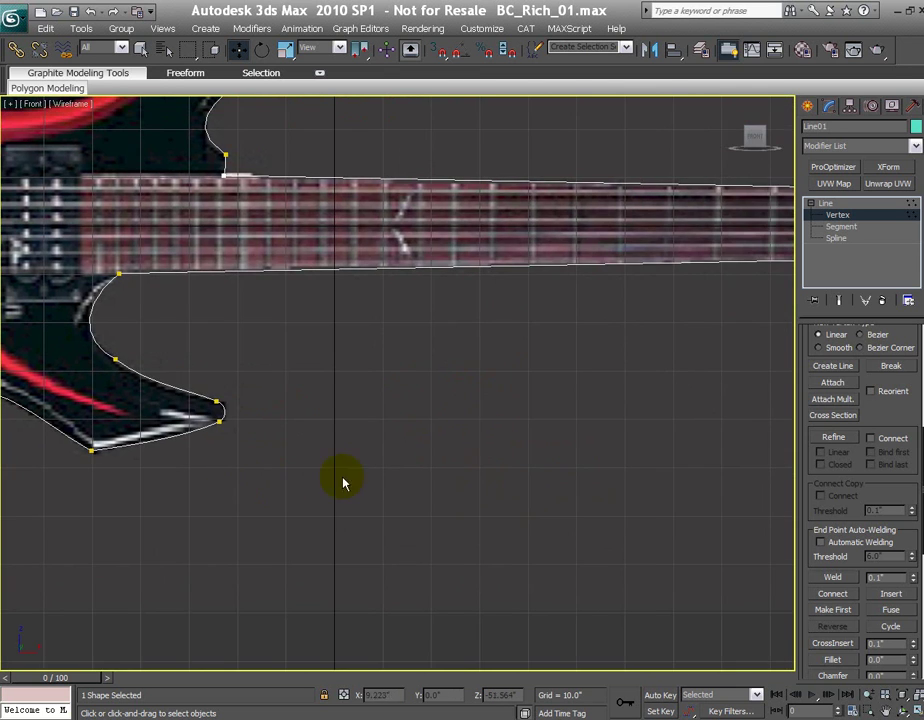
middle_drag(592, 396, 623, 423)
middle_drag(309, 474, 474, 405)
scroll(447, 381, up, 2)
click(466, 332)
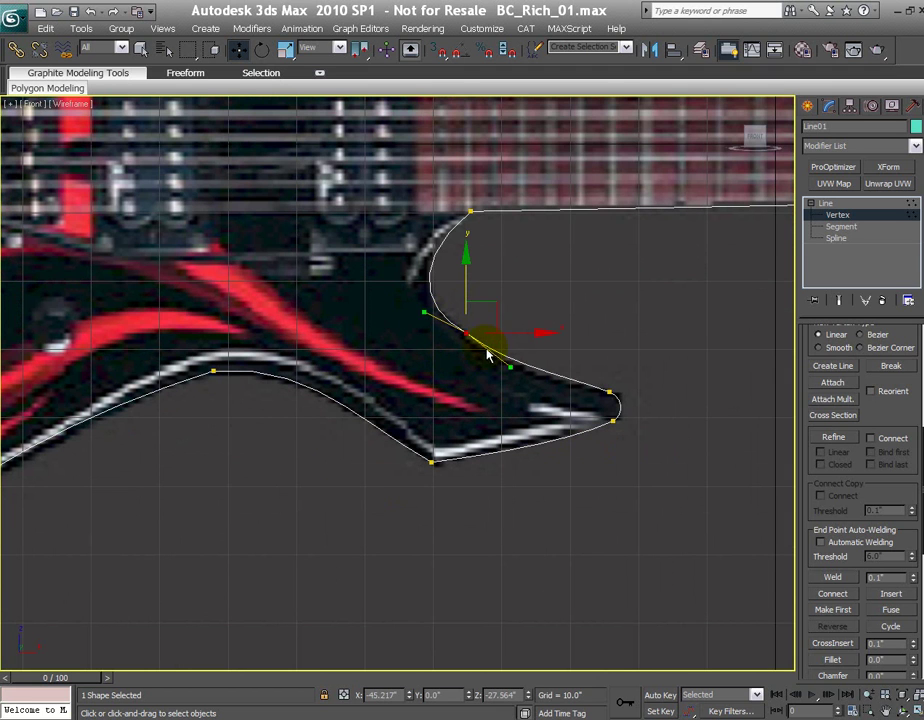
drag(482, 317, 498, 331)
drag(441, 327, 427, 314)
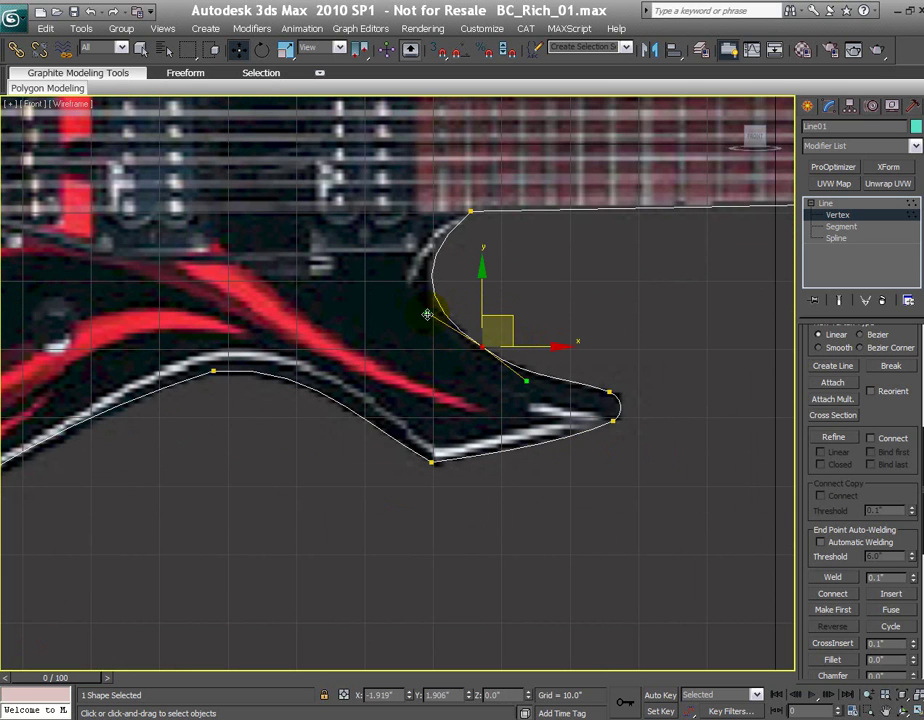
drag(525, 379, 527, 375)
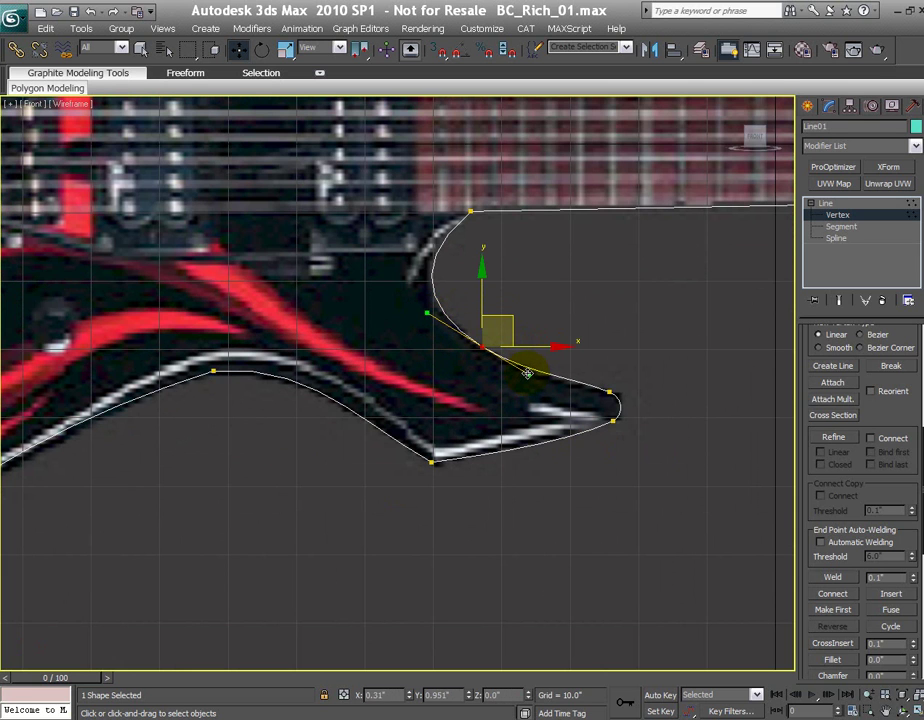
click(607, 450)
Fillet the two pointed end vertices of the headstock's prongs together by 4.0"
middle_drag(716, 454, 241, 470)
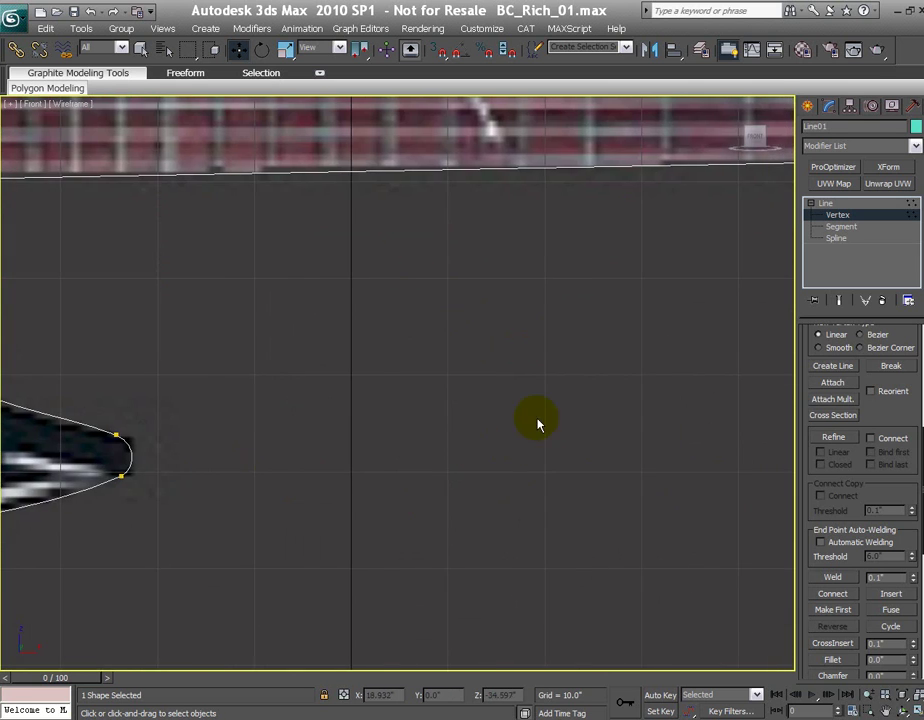
scroll(620, 450, down, 2)
middle_drag(620, 450, 42, 476)
middle_drag(459, 497, 428, 525)
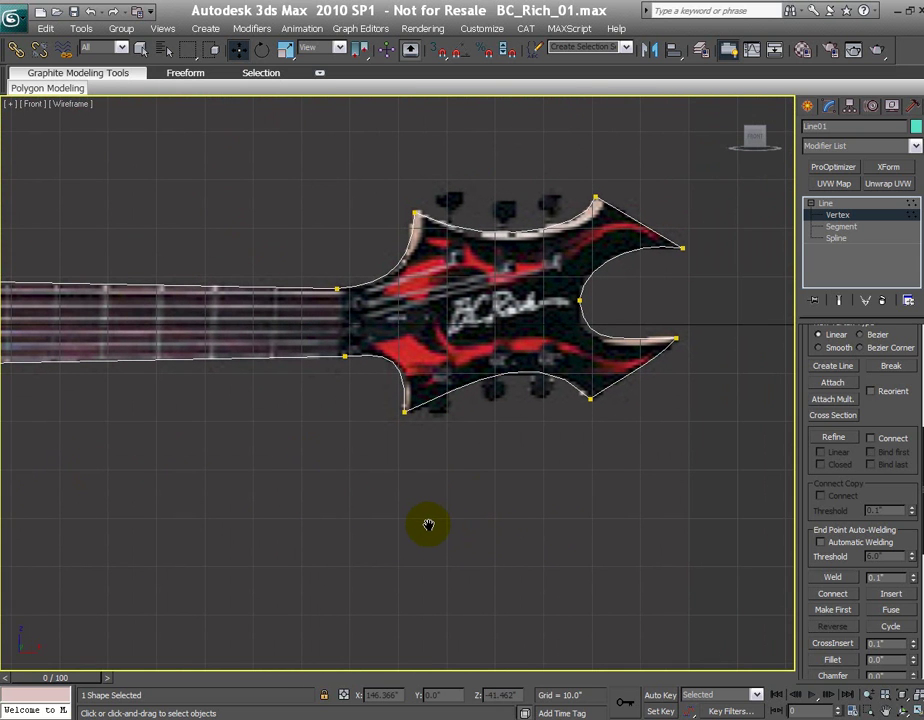
middle_drag(578, 498, 447, 528)
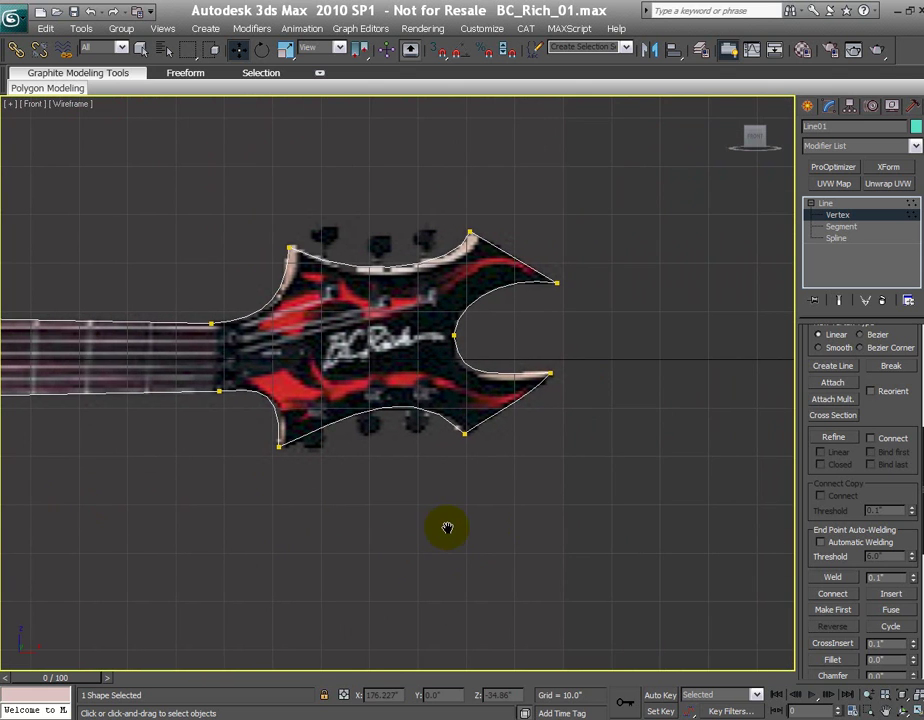
drag(620, 425, 536, 247)
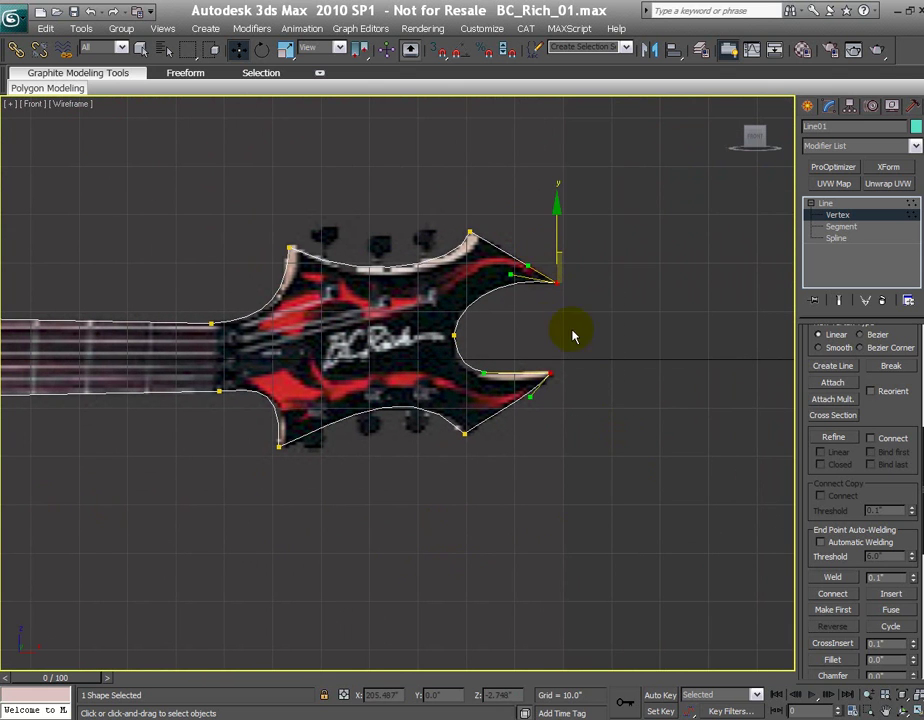
scroll(620, 437, up, 3)
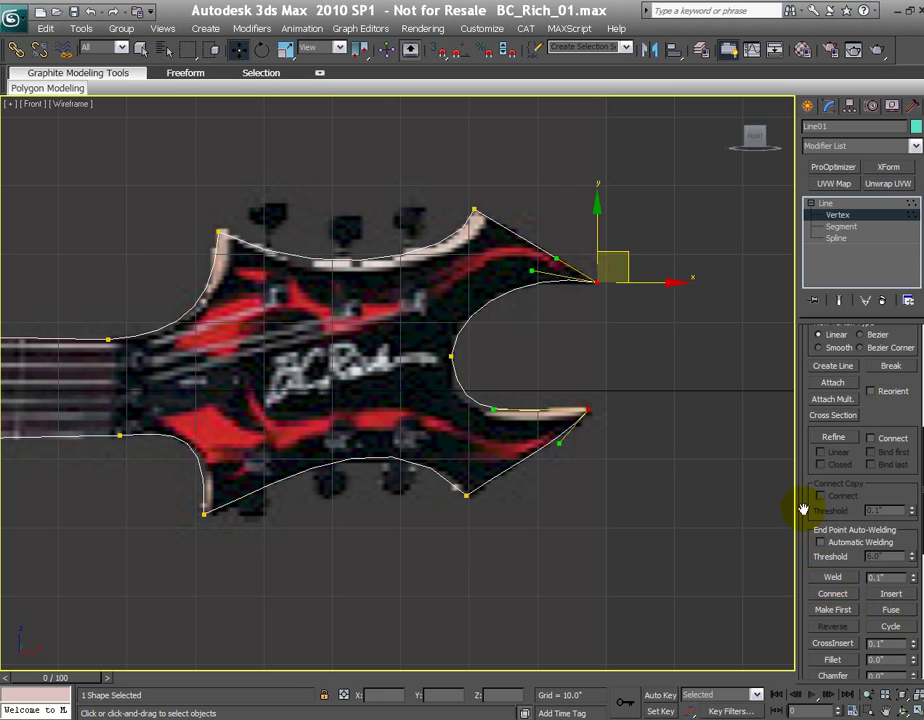
drag(806, 509, 803, 367)
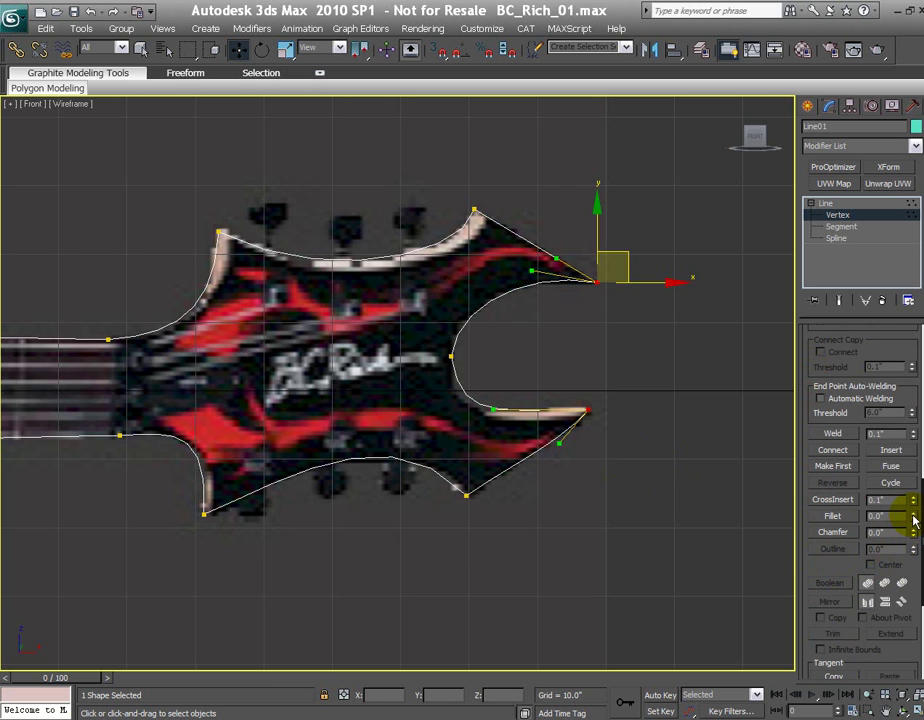
drag(913, 515, 912, 506)
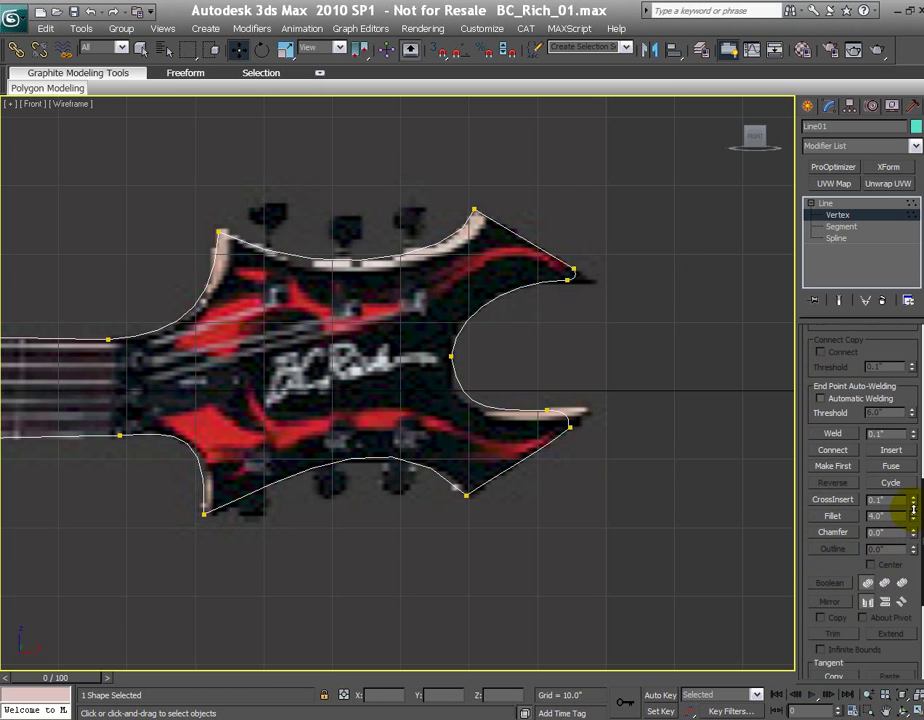
Move the two fillet vertices of the headstock's lower prong outward so its rounded tip reaches the end of the reference prong
click(548, 410)
mouse_move(578, 393)
mouse_down()
mouse_move(608, 386)
mouse_move(594, 387)
mouse_up()
drag(587, 443, 613, 404)
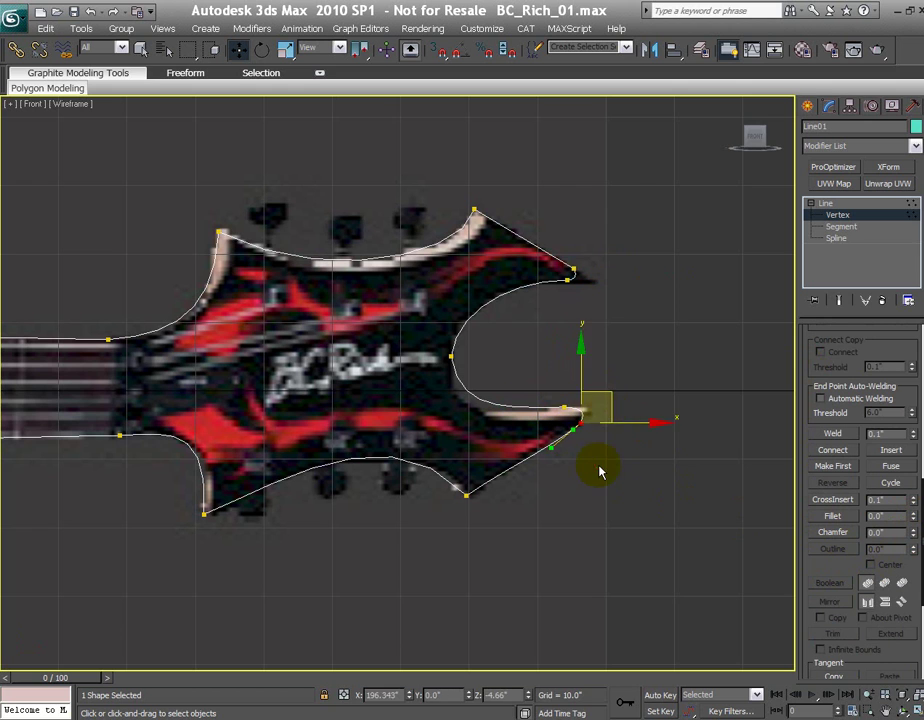
click(600, 470)
drag(543, 393, 598, 446)
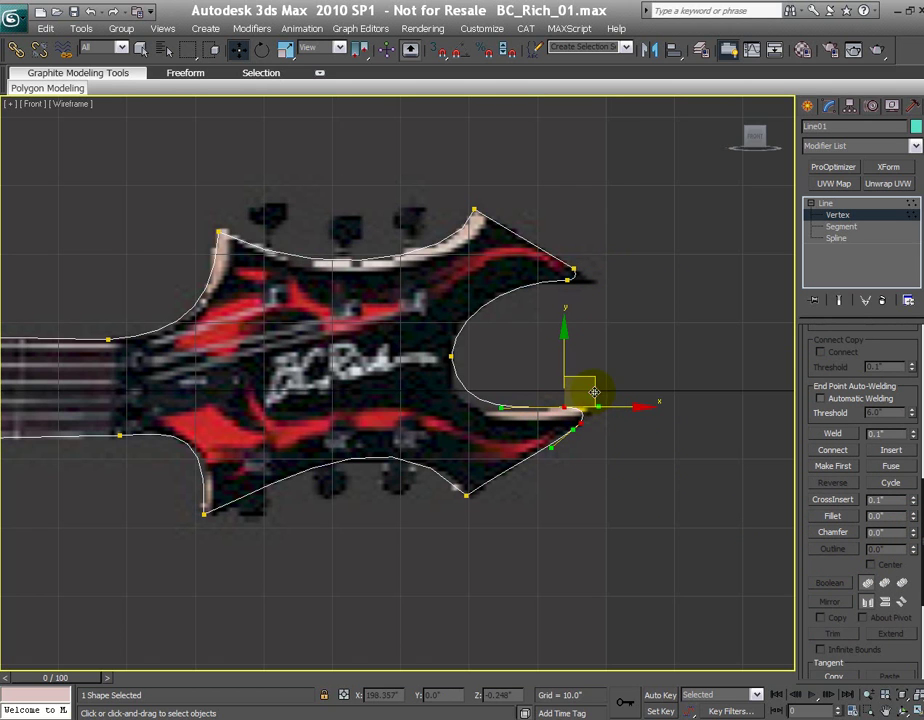
drag(600, 390, 559, 443)
click(598, 486)
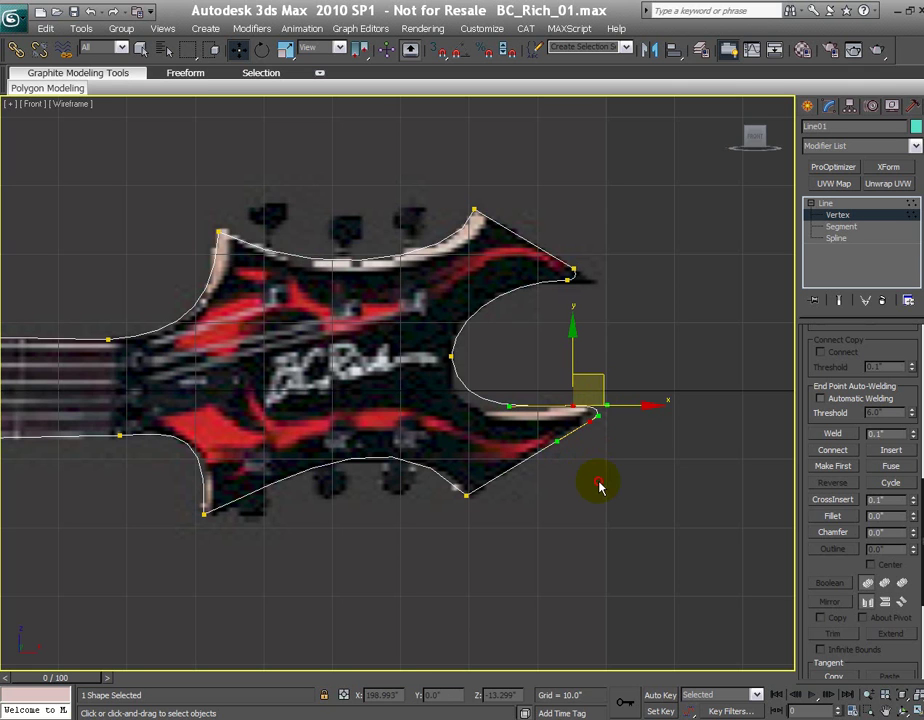
Convert the lower prong's inner fillet vertex to Bezier Corner and adjust its handles so the notch curve follows the reference
click(451, 355)
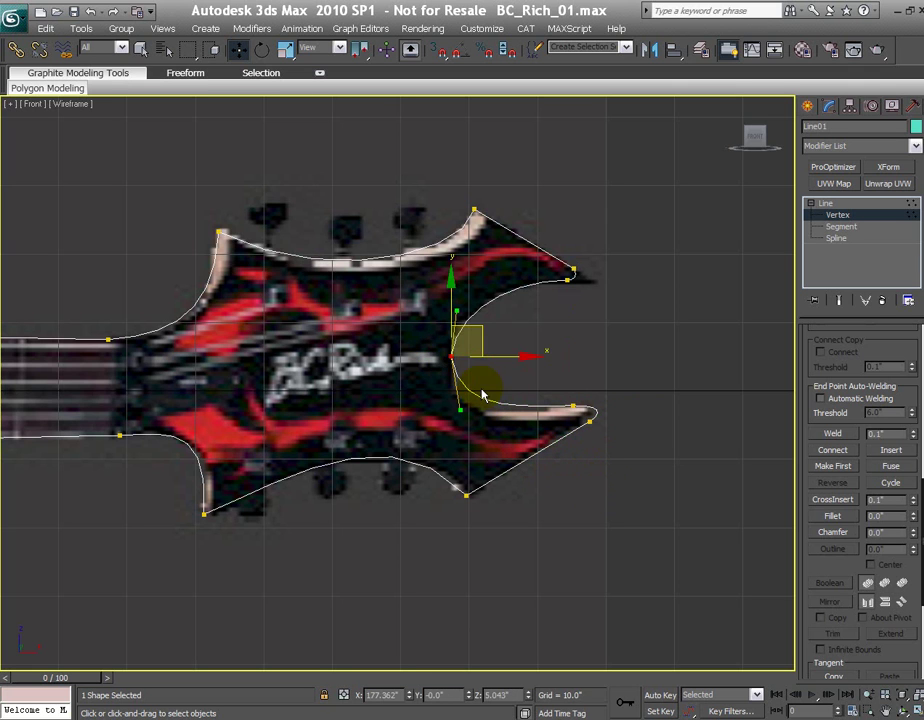
drag(462, 410, 581, 416)
mouse_move(506, 406)
mouse_down()
mouse_move(485, 414)
mouse_move(503, 416)
mouse_move(493, 416)
mouse_up()
right_click(615, 446)
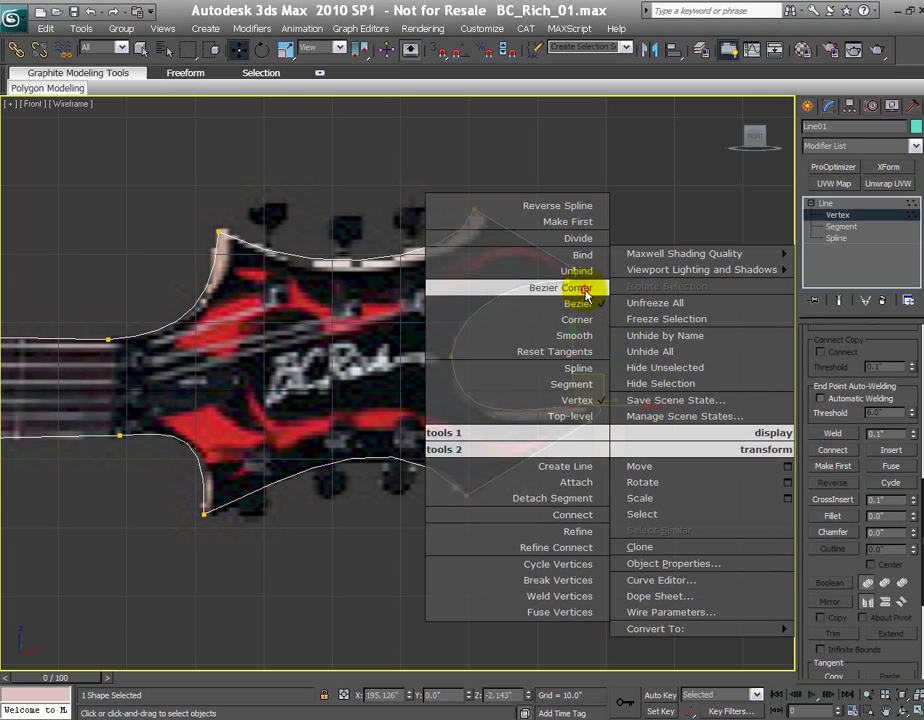
click(582, 304)
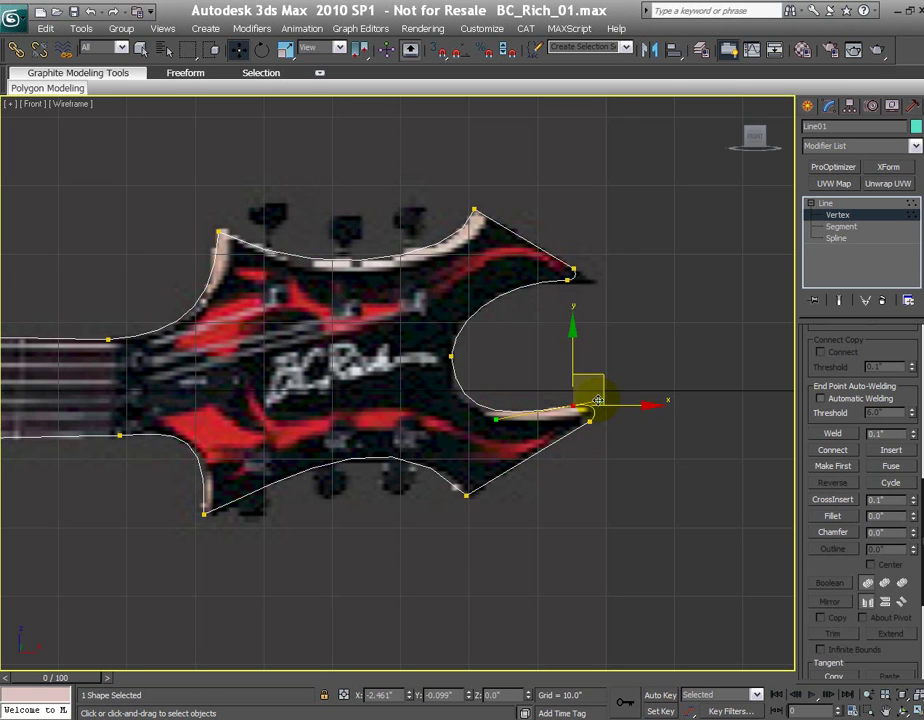
click(617, 463)
Nudge the two fillet vertices at the headstock's upper prong to fine-tune its rounded tip
drag(553, 256, 600, 300)
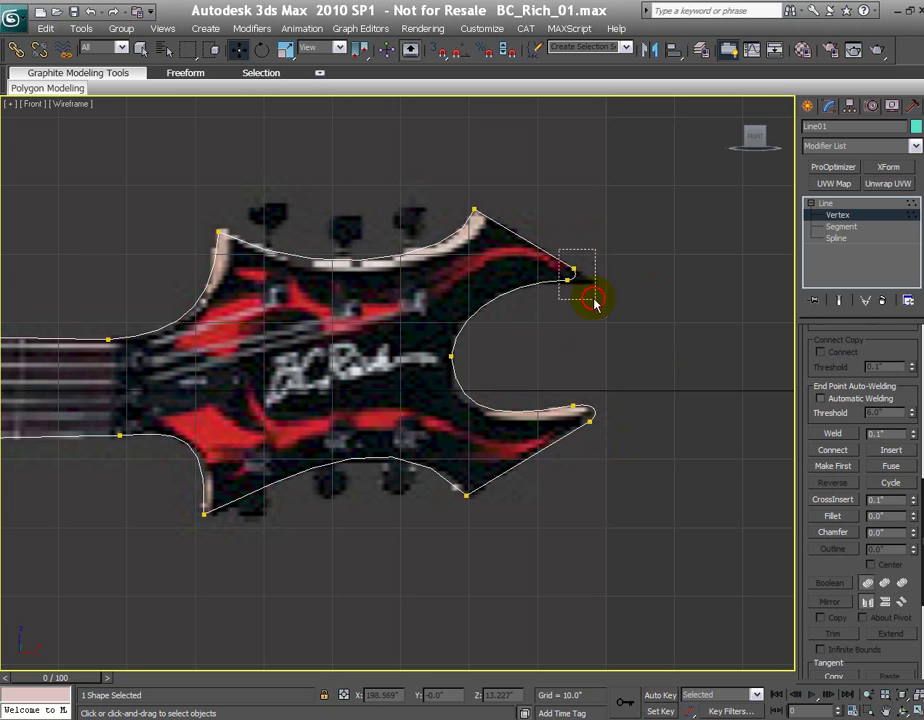
drag(604, 241, 579, 274)
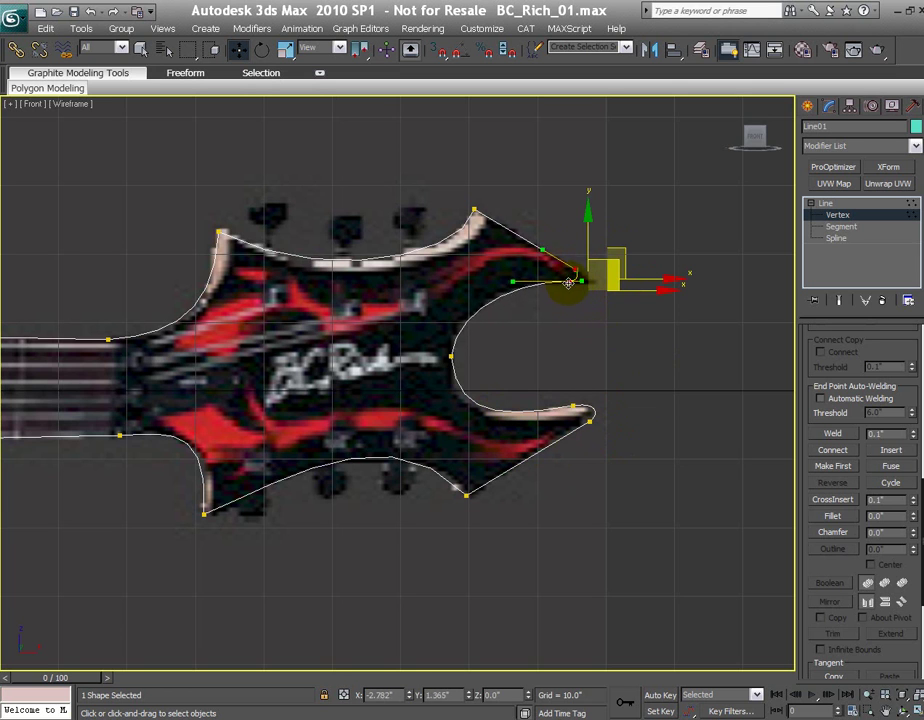
click(607, 405)
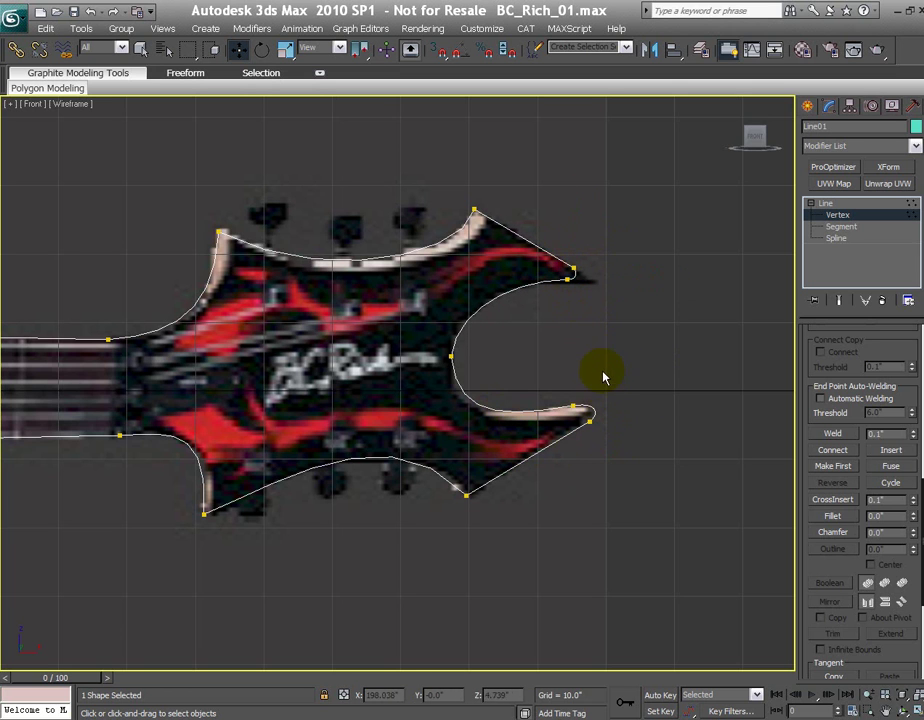
Leave vertex editing on the finished guitar outline and save the scene
scroll(586, 344, down, 5)
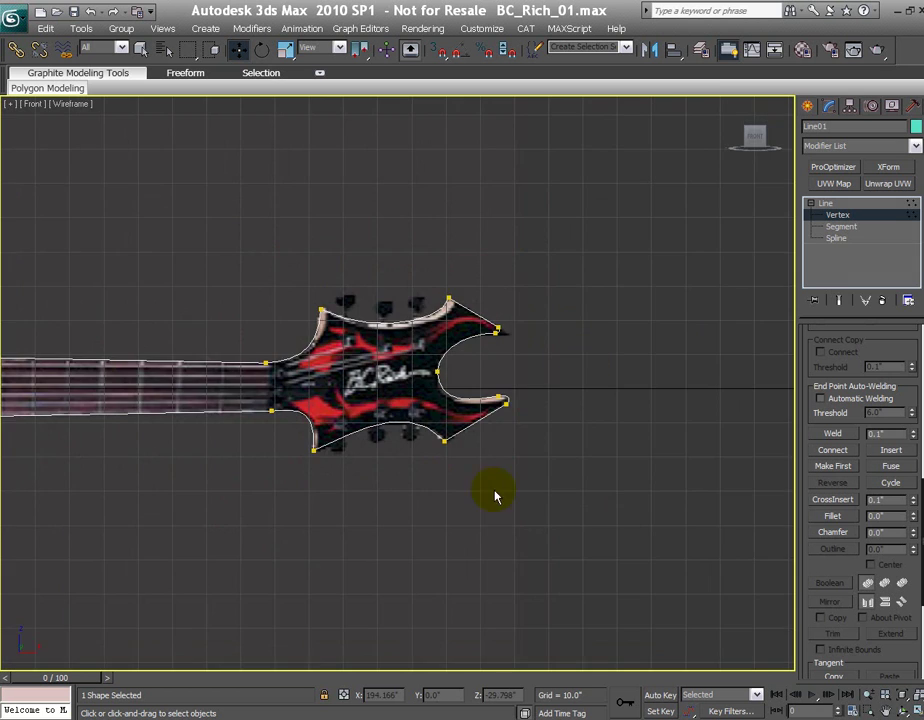
middle_drag(422, 493, 635, 421)
scroll(656, 467, down, 3)
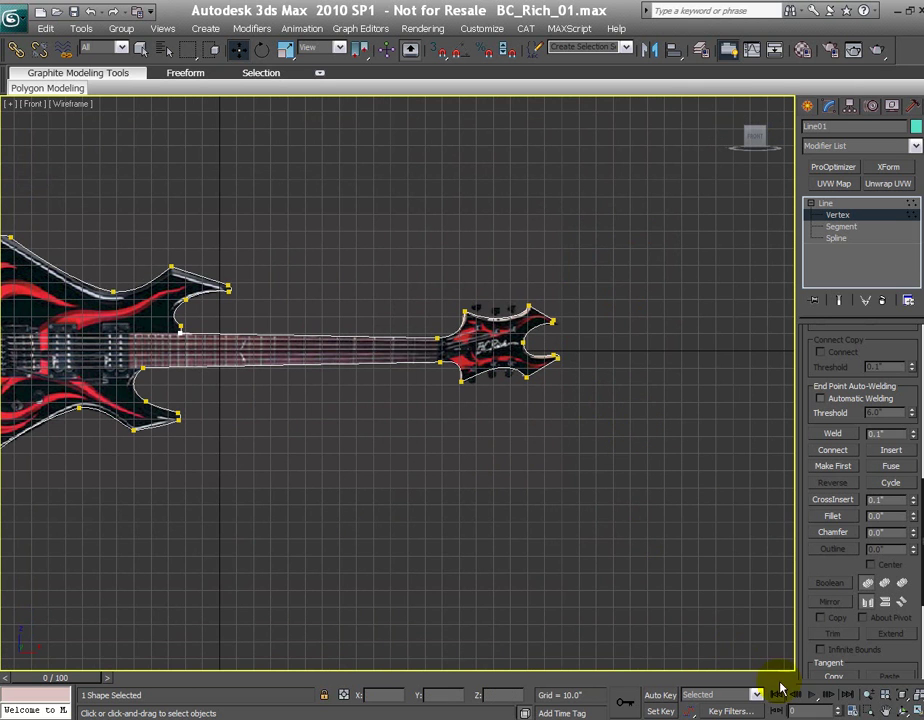
right_click(762, 718)
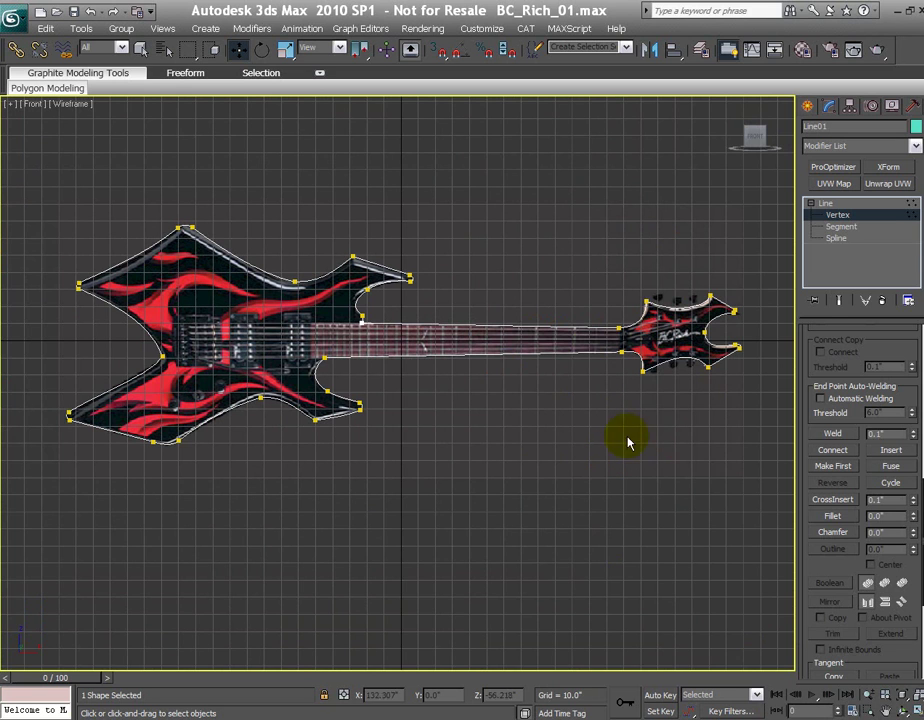
click(832, 216)
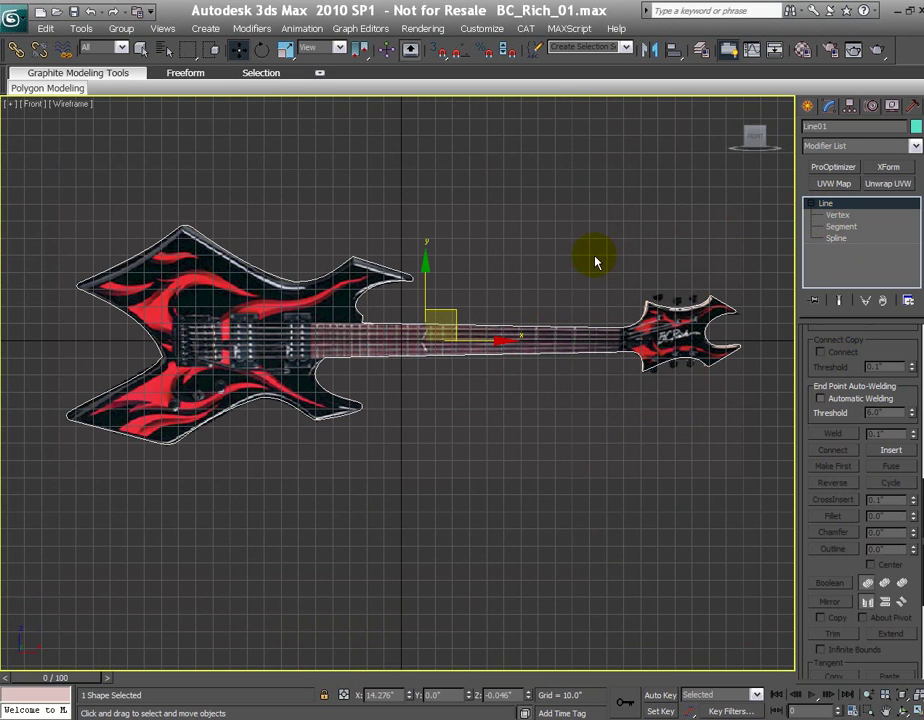
click(13, 19)
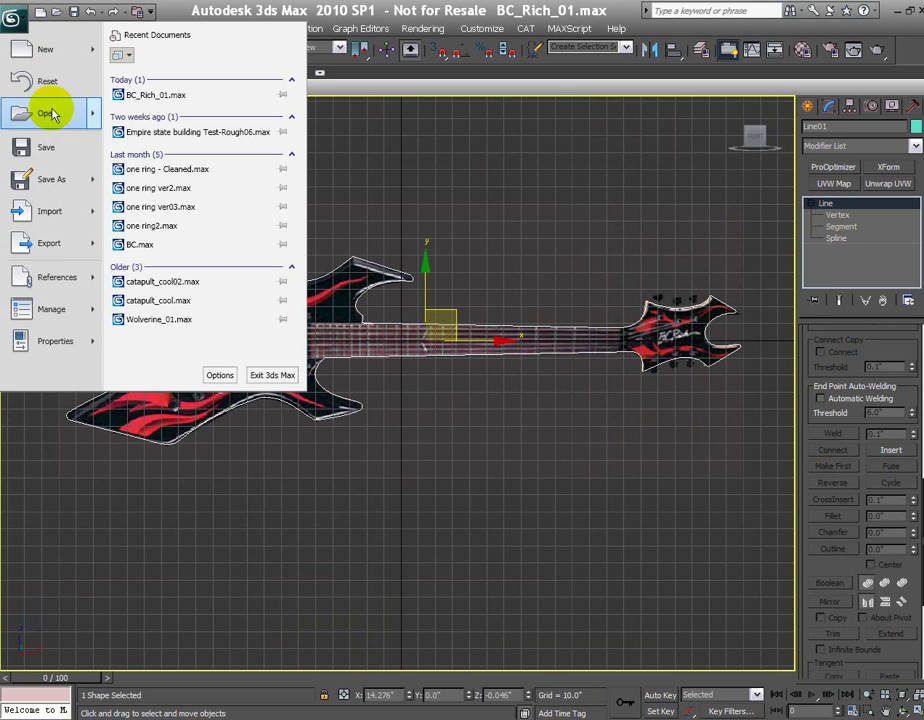
click(64, 150)
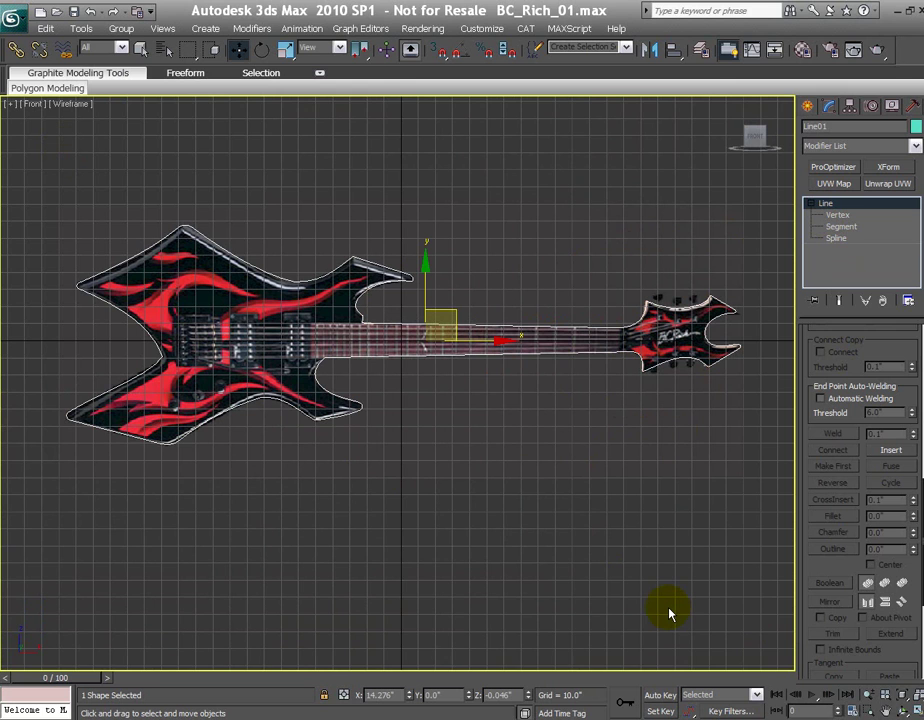